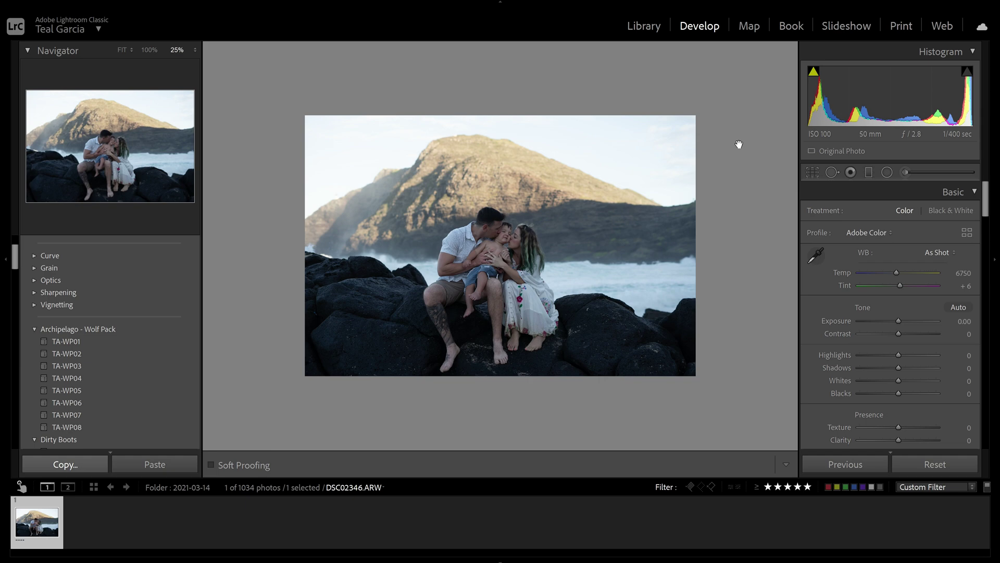
- Set the white balance to Temp 10500 and Tint +15 by sampling the woman's white dress
click(829, 259)
click(533, 309)
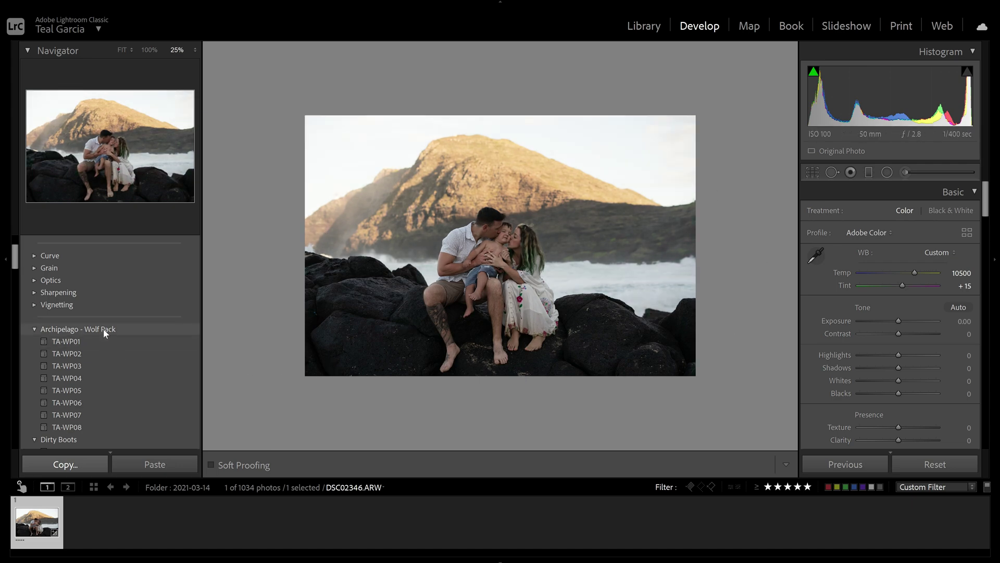
- Switch to the browser, look over the preset packs in the Archipelago shop, and return to Lightroom Classic
key(alt+Tab)
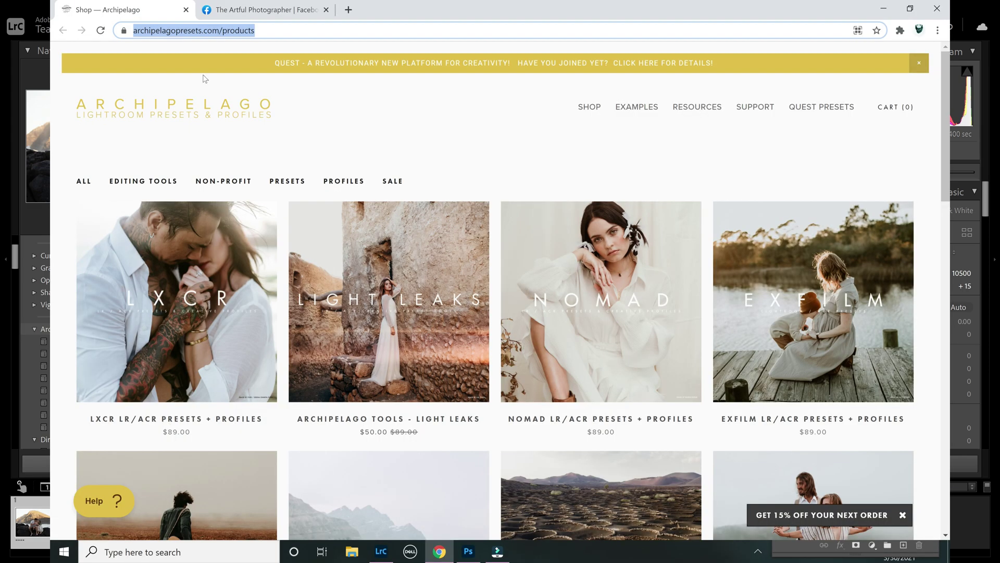
scroll(306, 151, down, 2)
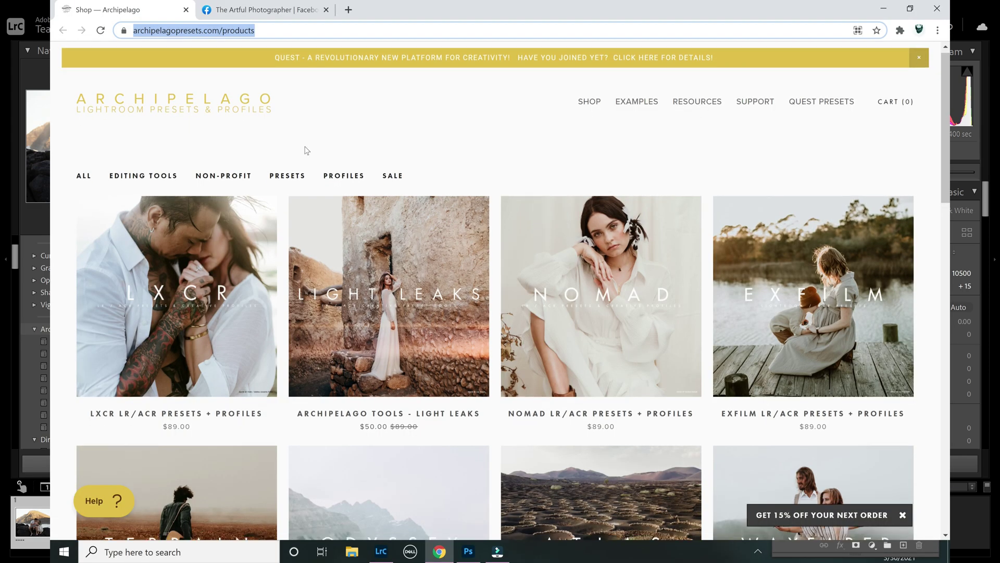
scroll(306, 151, down, 5)
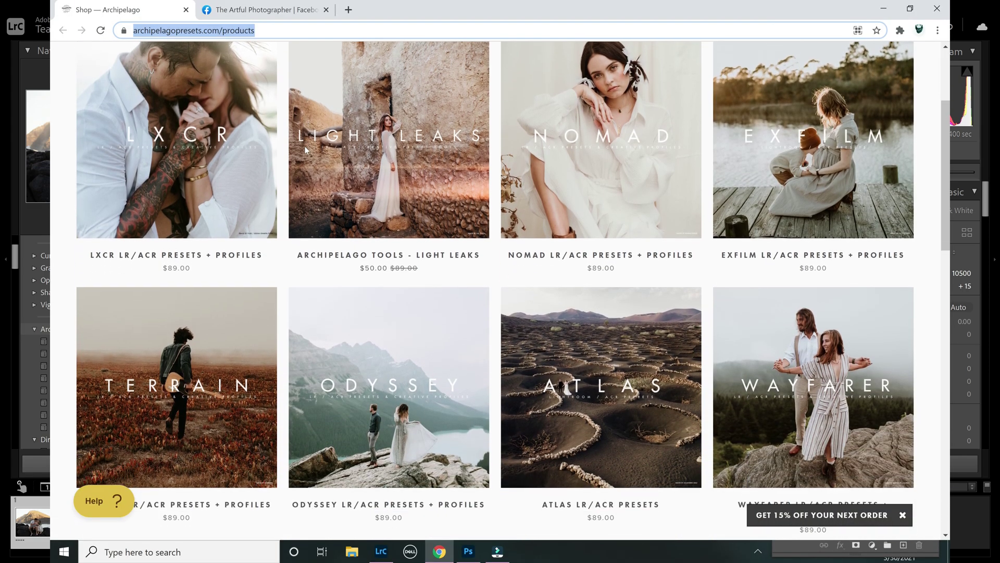
scroll(307, 151, down, 7)
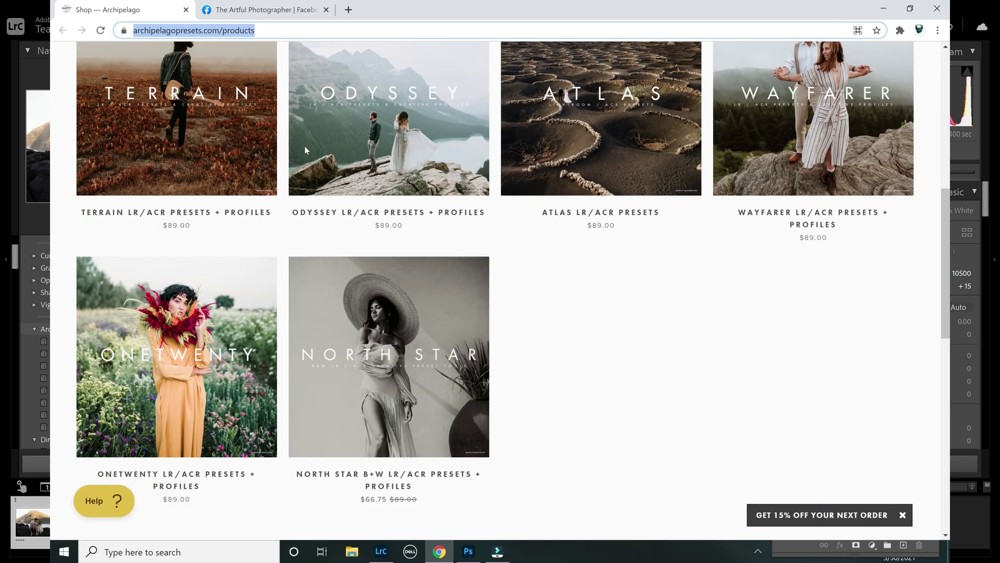
scroll(304, 146, up, 5)
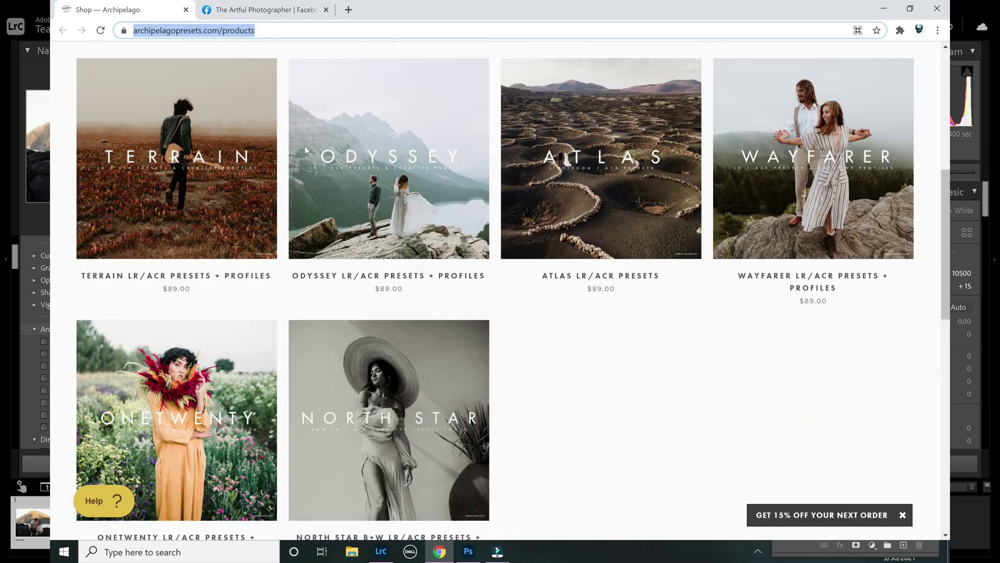
key(alt+Tab)
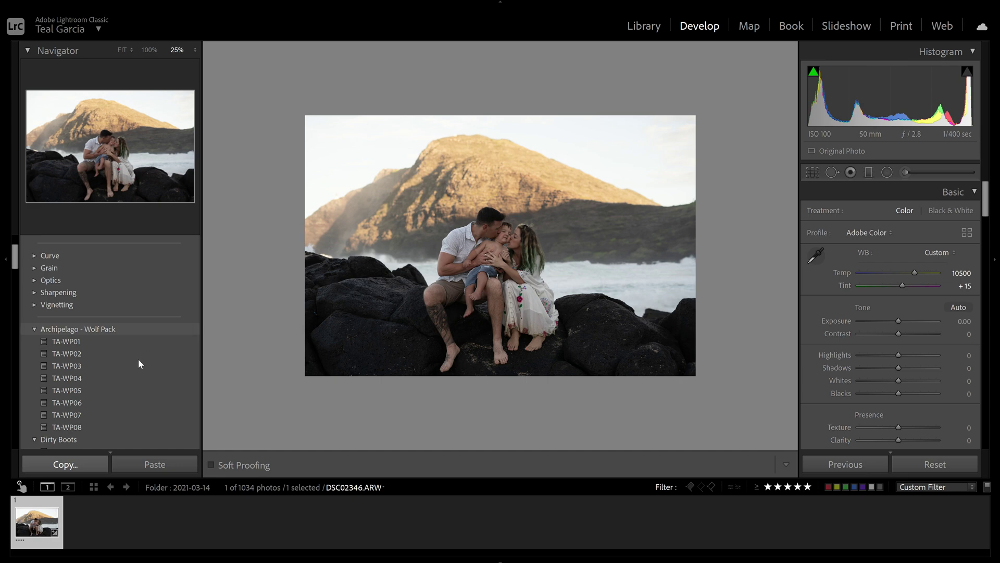
- Apply the TA-WP05 preset from Archipelago - Wolf Pack and set the Grain Amount to 0
click(124, 391)
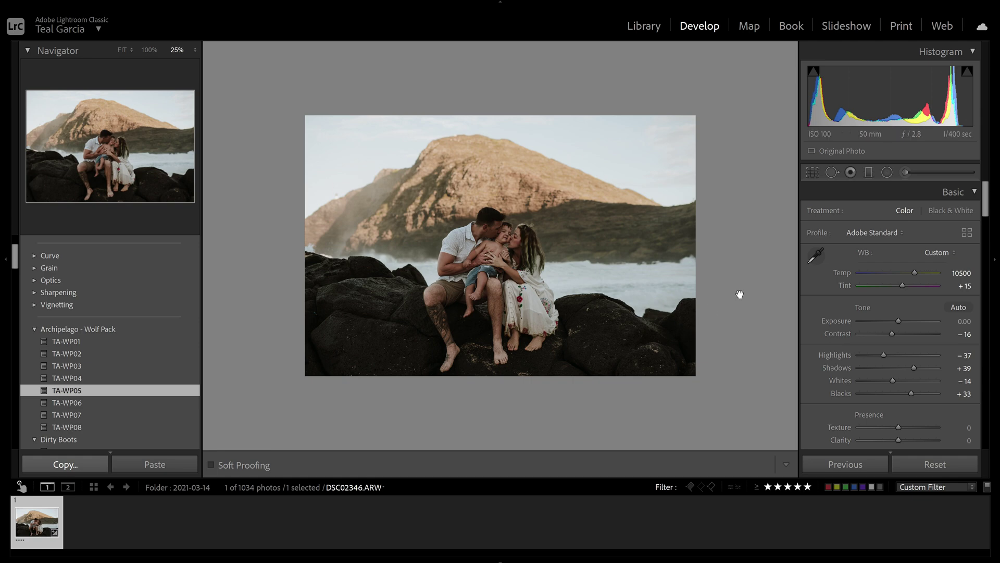
drag(989, 198, 990, 416)
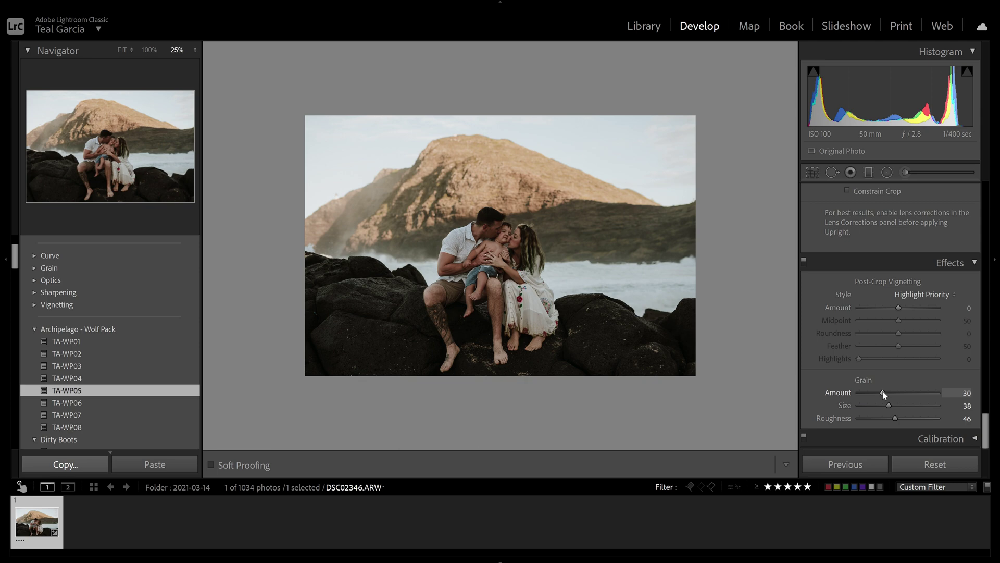
drag(884, 394, 797, 392)
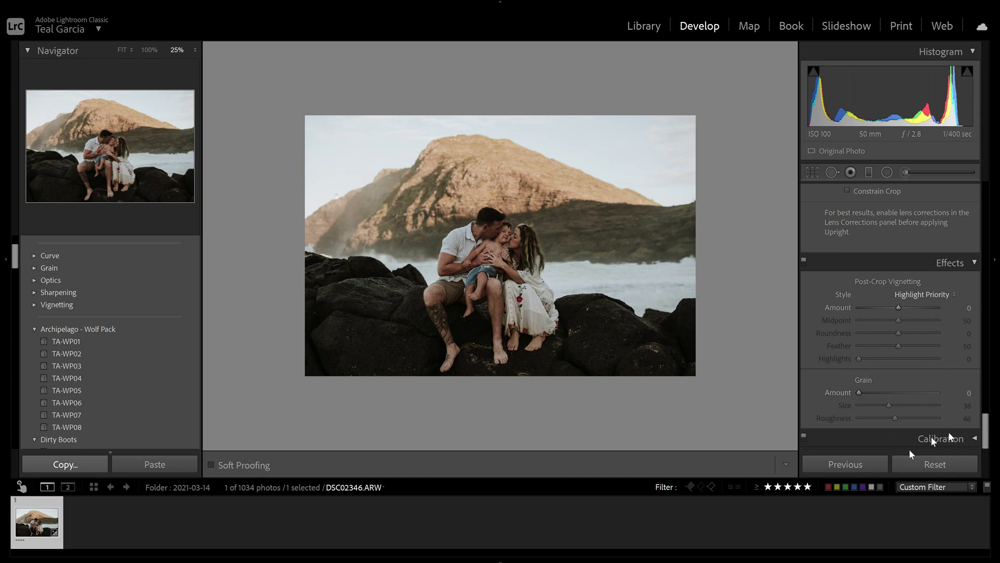
drag(986, 436, 988, 180)
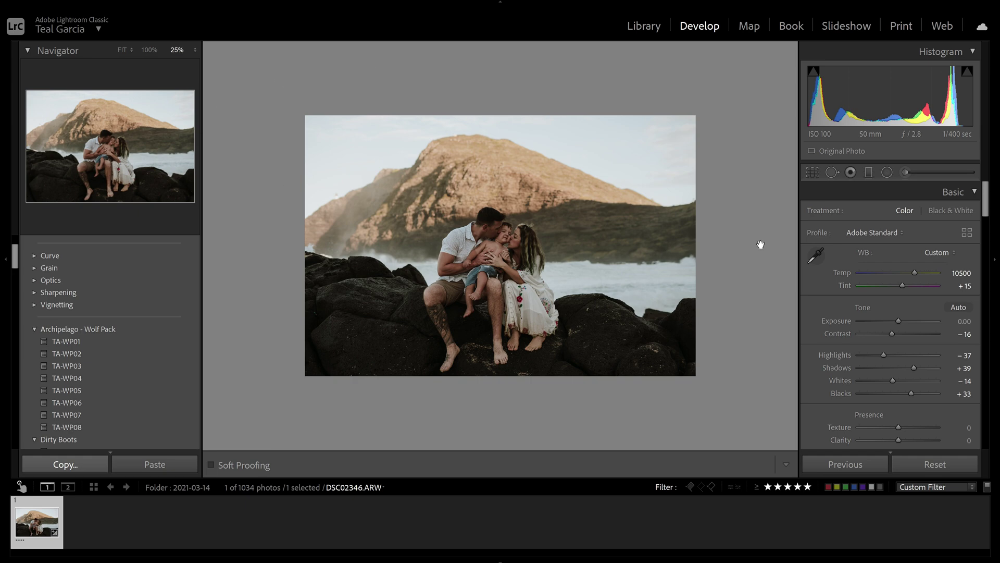
- Add a diagonal graduated filter over the sky and mountain, widening its gradient and centring it near the man's head
click(868, 172)
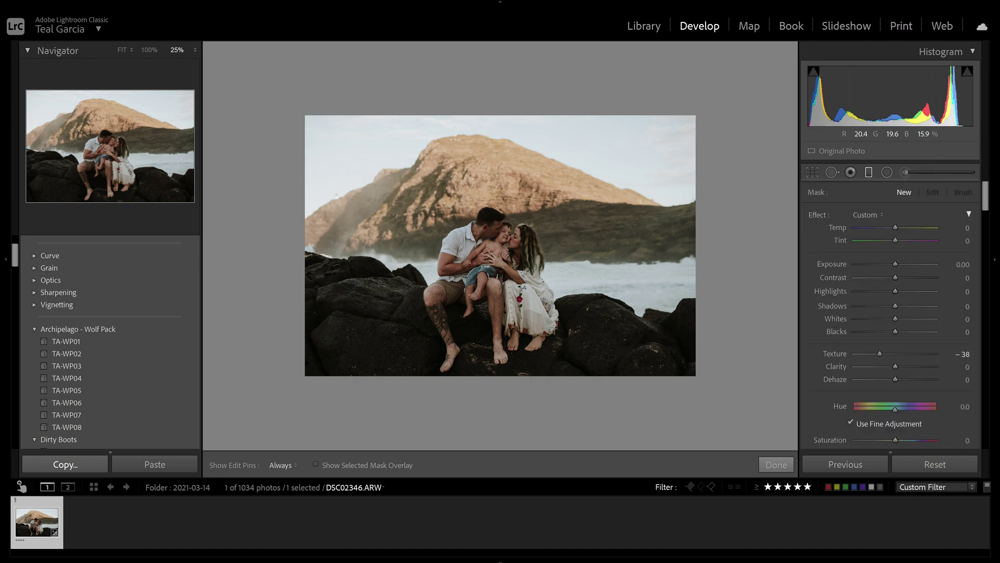
drag(484, 202, 521, 309)
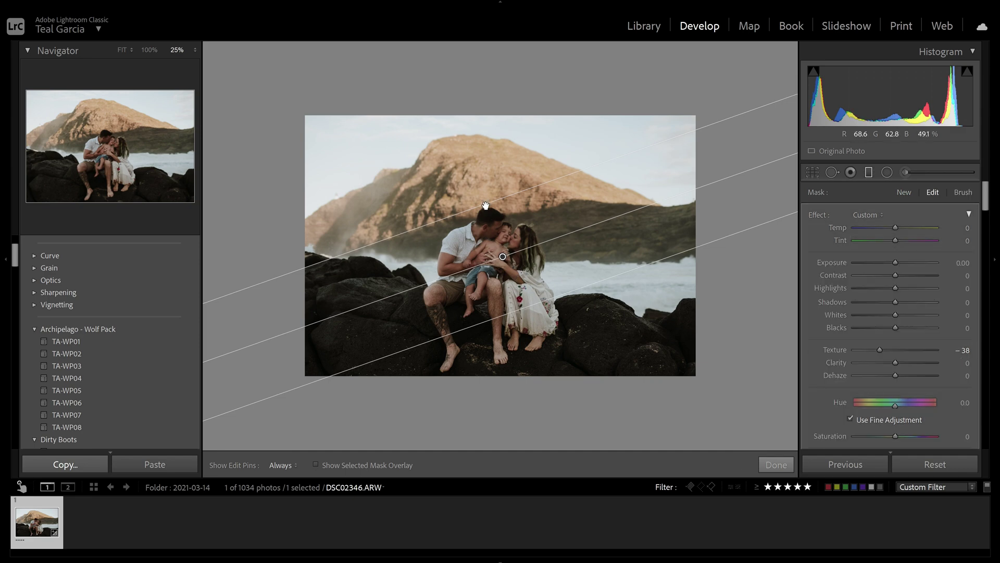
drag(486, 206, 456, 127)
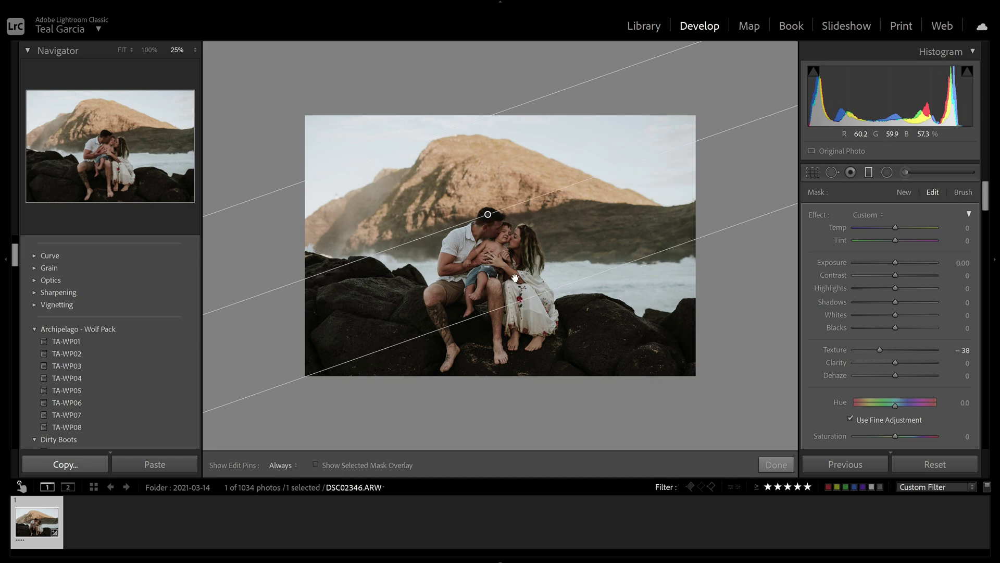
drag(514, 277, 516, 282)
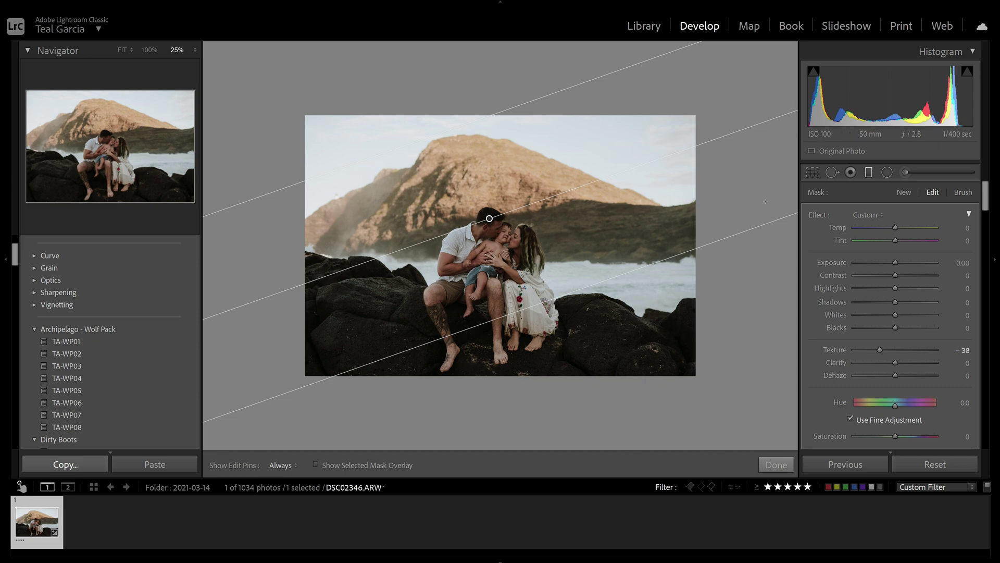
- Set the graduated filter's Exposure to -0.76, Temp to -22 and Highlights to -25
click(882, 262)
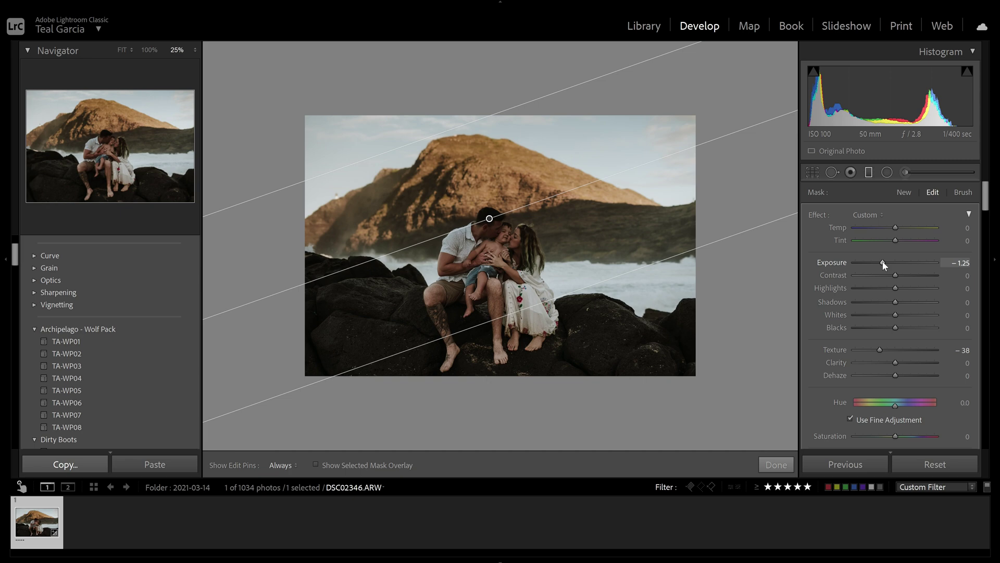
drag(885, 262, 887, 262)
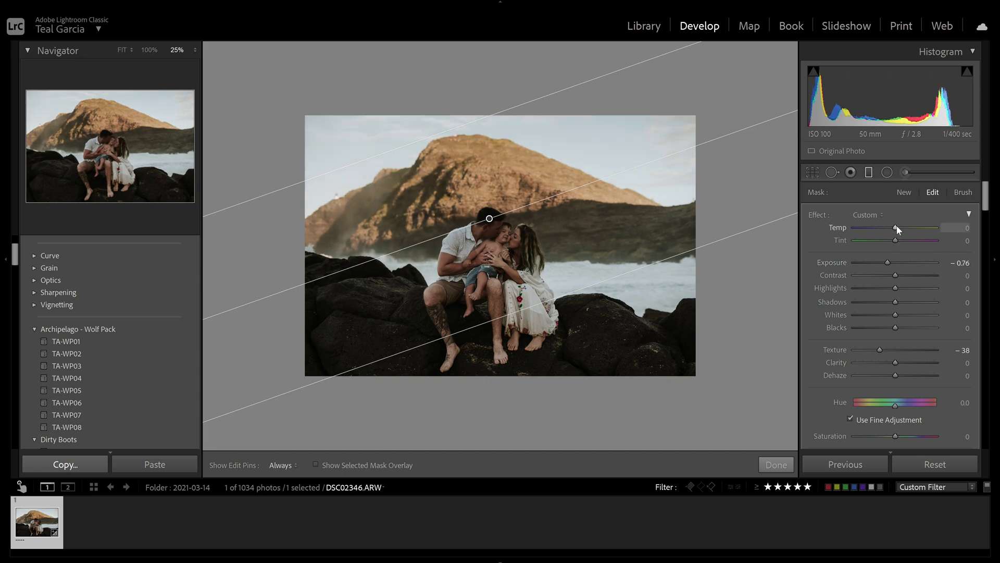
drag(897, 226, 888, 225)
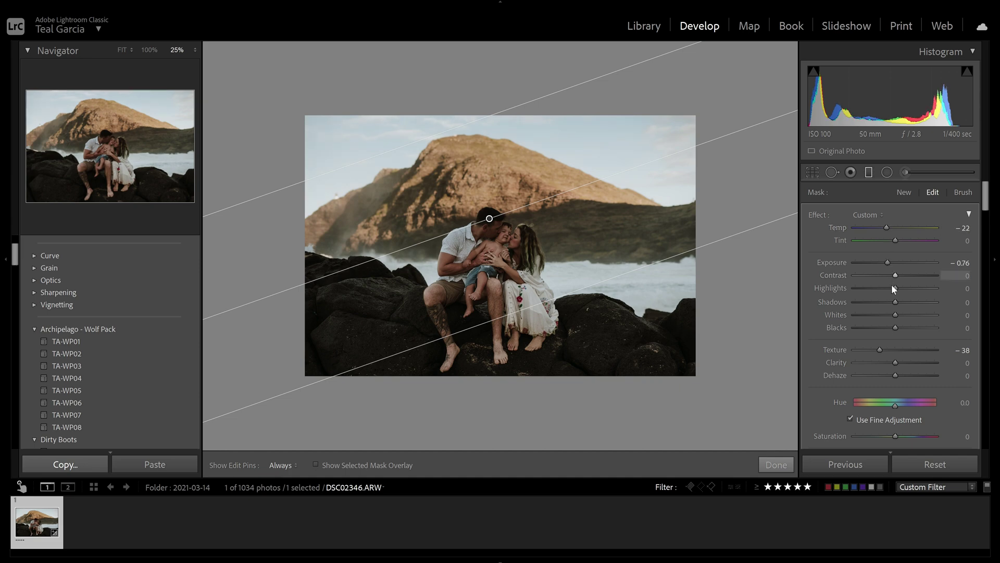
drag(896, 288, 883, 291)
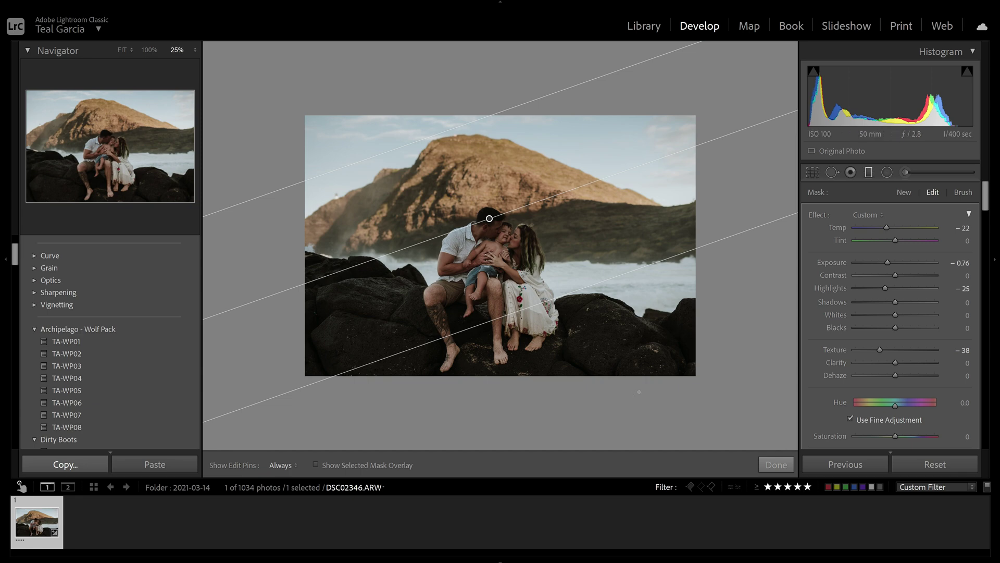
- Reset the graduated filter's Texture to 0 and set its Whites to -19
mouse_move(884, 351)
mouse_down()
mouse_move(907, 352)
mouse_move(897, 352)
mouse_up()
double_click(842, 349)
drag(897, 315, 889, 318)
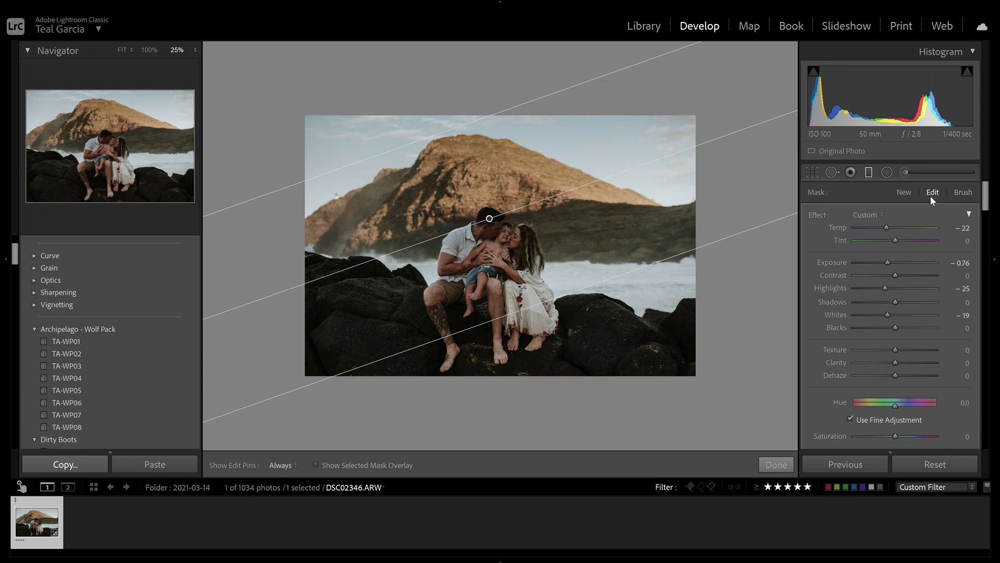
- Erase the graduated filter over the family using the filter's erase brush, enlarging it up to size 10
click(962, 192)
drag(988, 201, 993, 236)
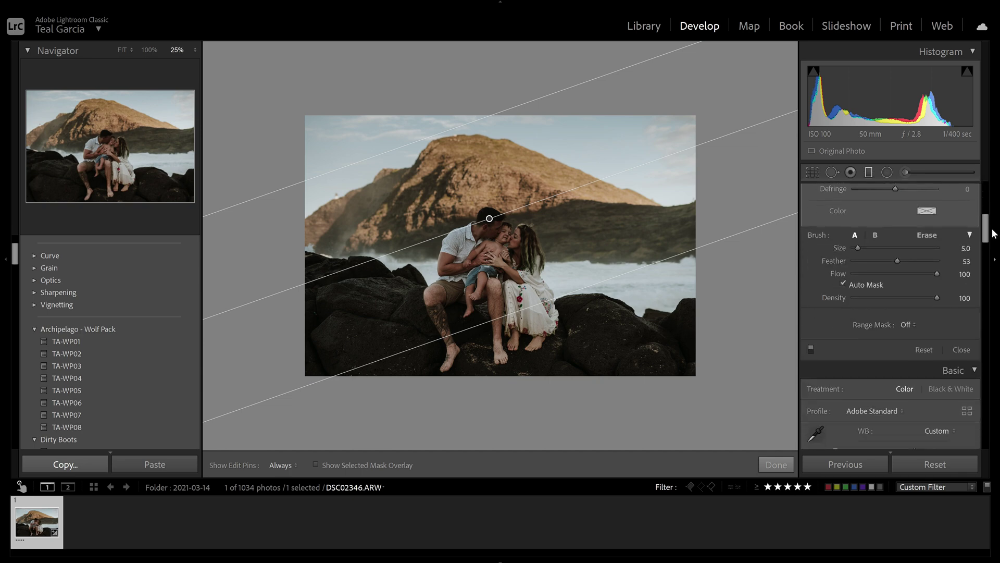
click(930, 236)
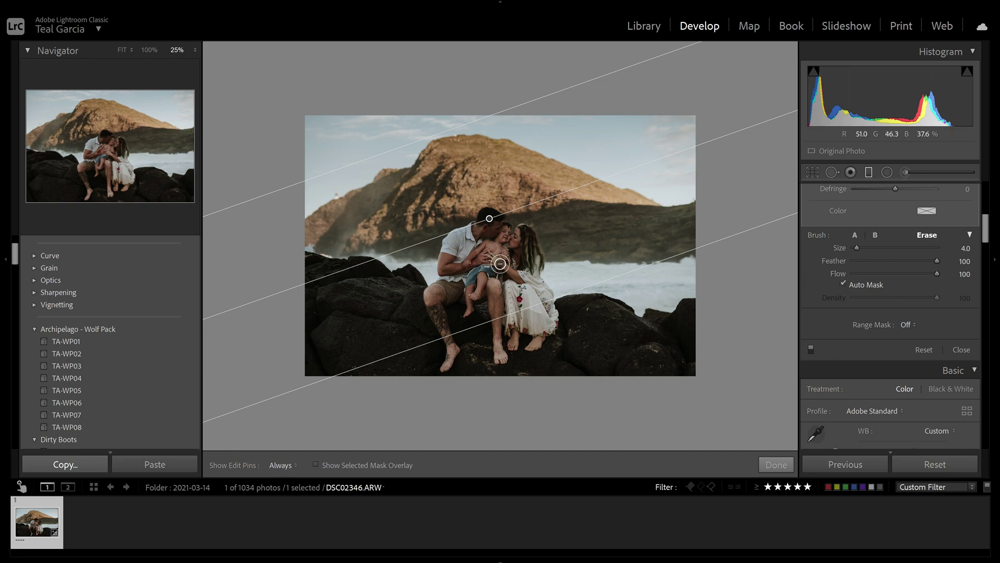
scroll(499, 266, up, 4)
key(h)
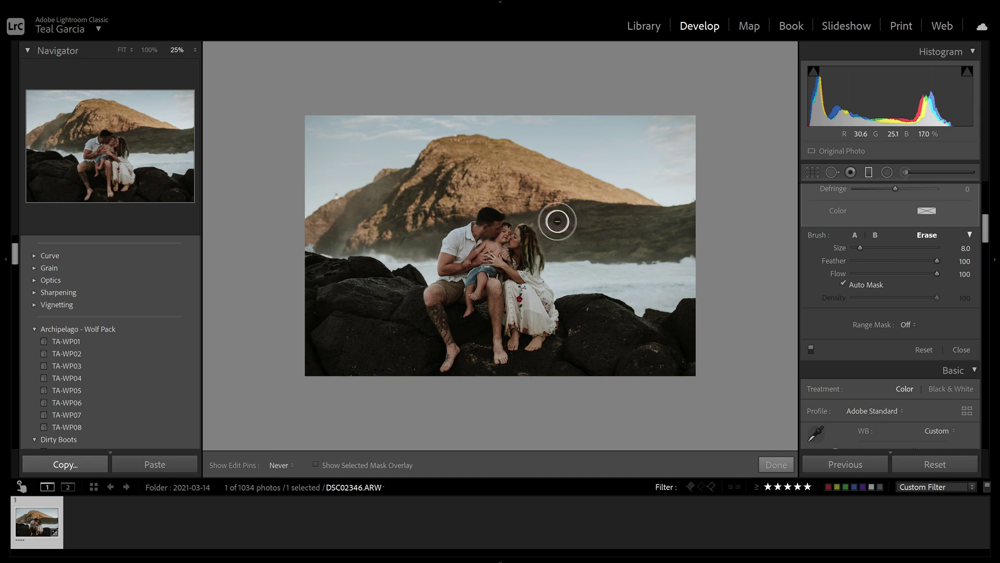
scroll(480, 290, up, 2)
key(h)
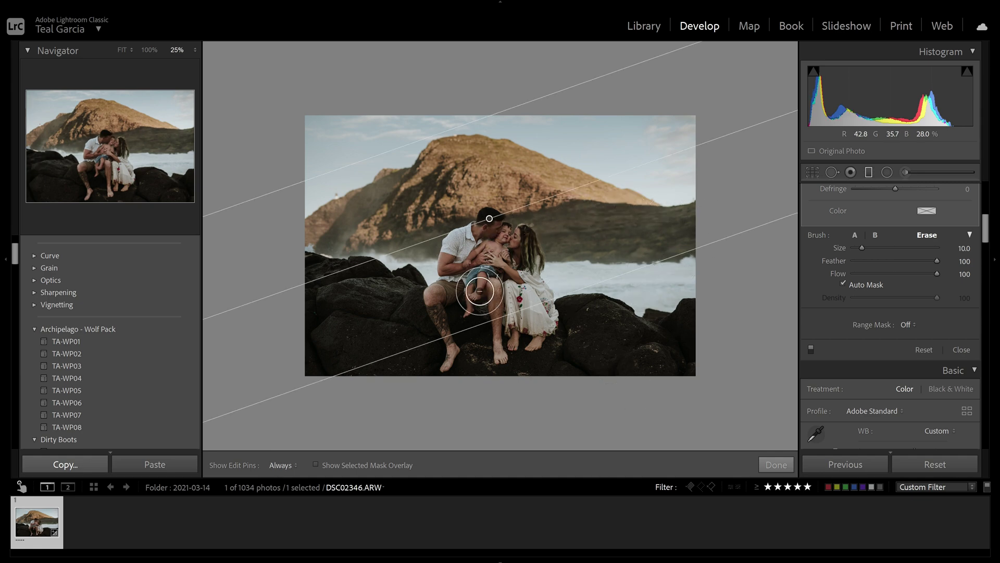
- Refine the erased filter area around the man's head with the erase brush at size 5
key(ctrl+equal)
scroll(560, 216, down, 5)
key(h)
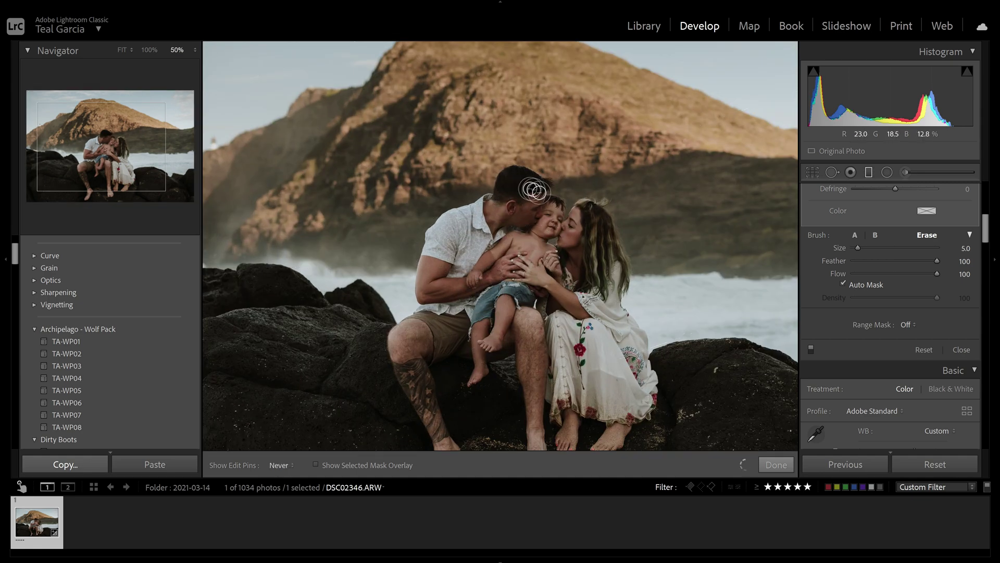
key(h)
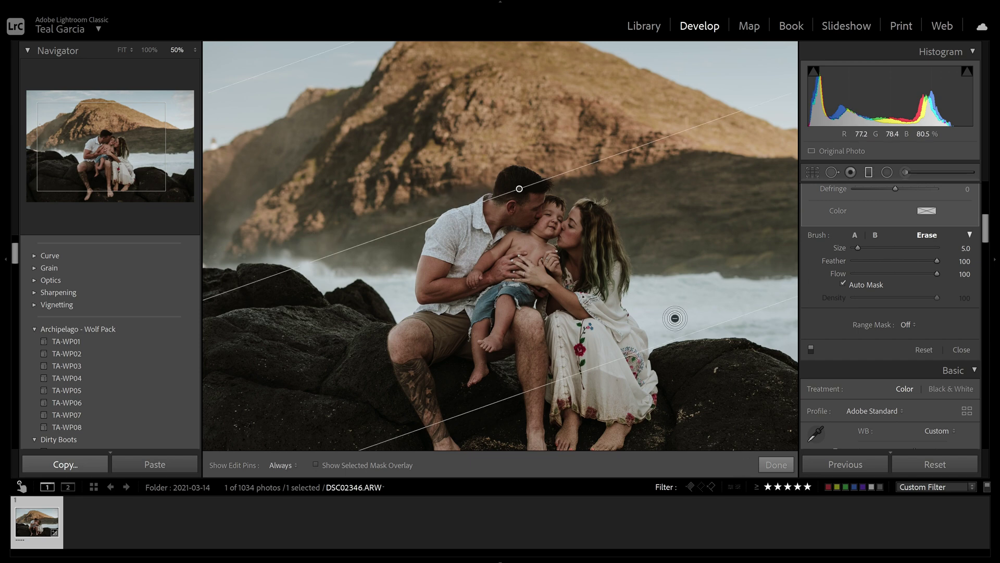
- Erase the graduated filter from the dark rocks beside the family with the erase brush at size 7
scroll(645, 248, up, 2)
key(ctrl+minus)
key(h)
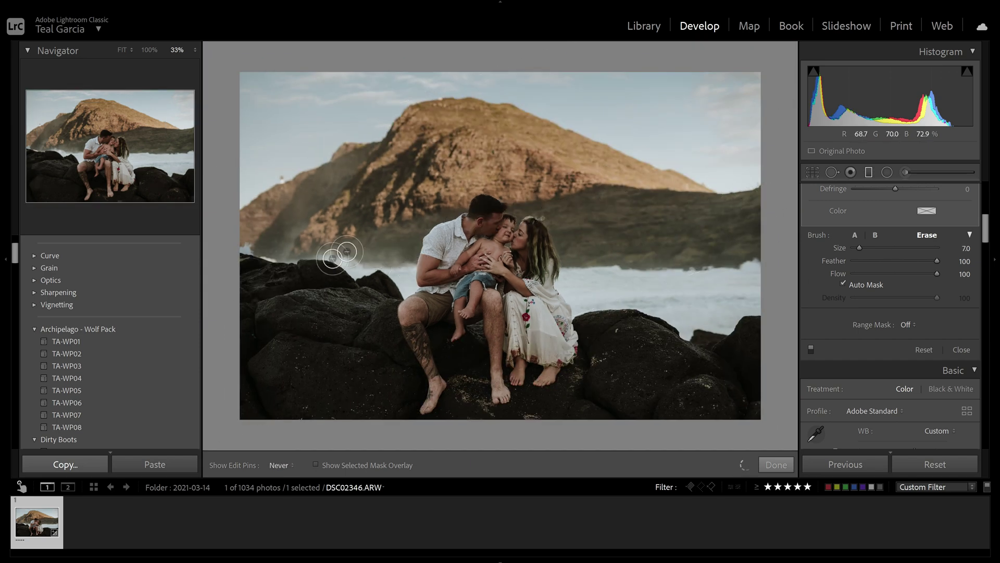
key(h)
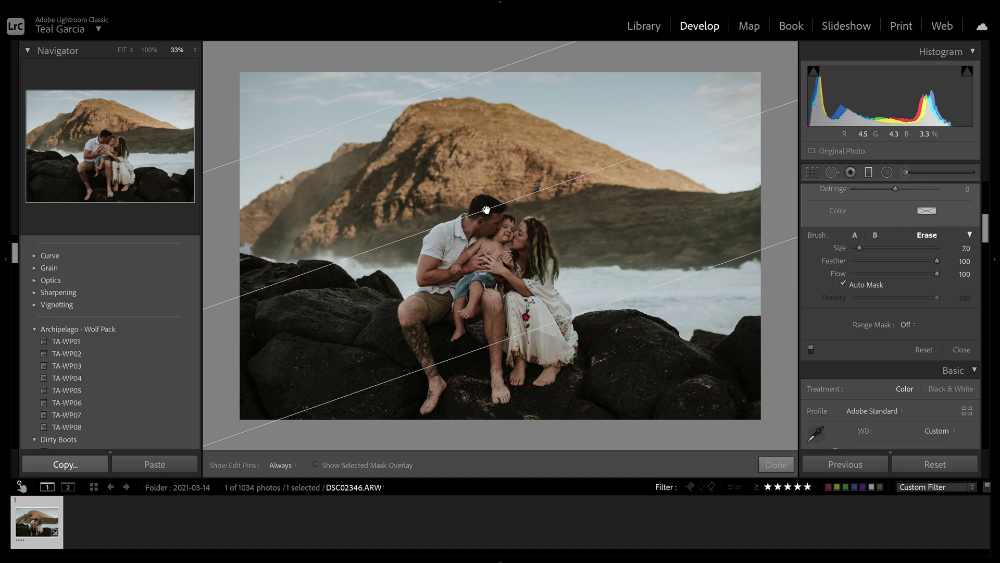
- Check the filter's mask overlay, erase the remaining coverage on the rocks at the photo's left edge, and finish the filter
mouse_move(487, 210)
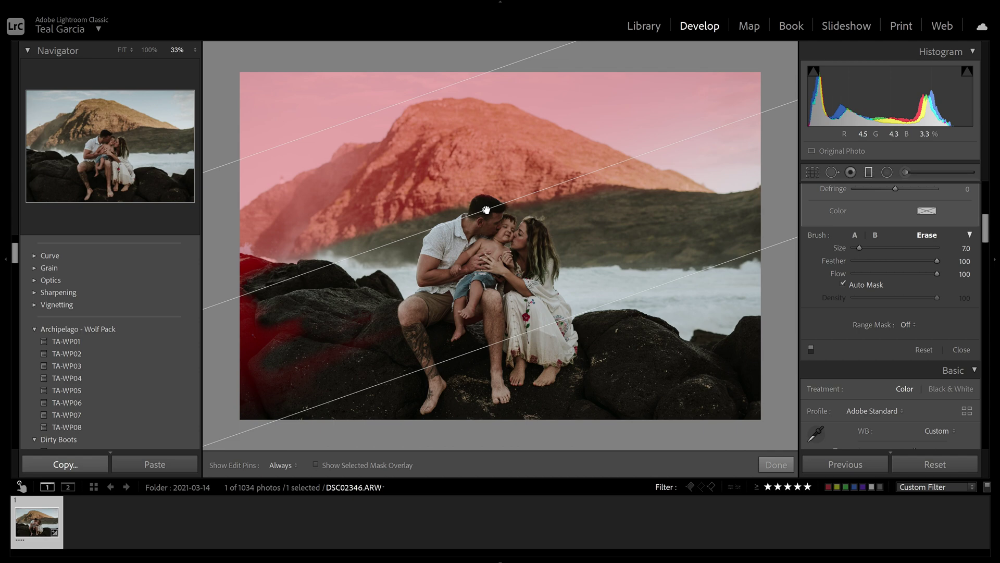
key(h)
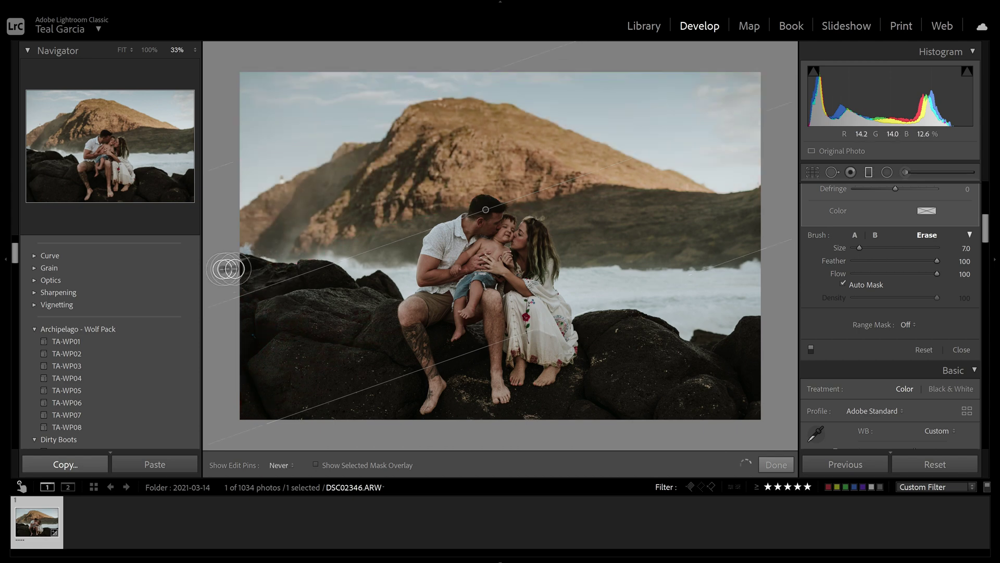
key(h)
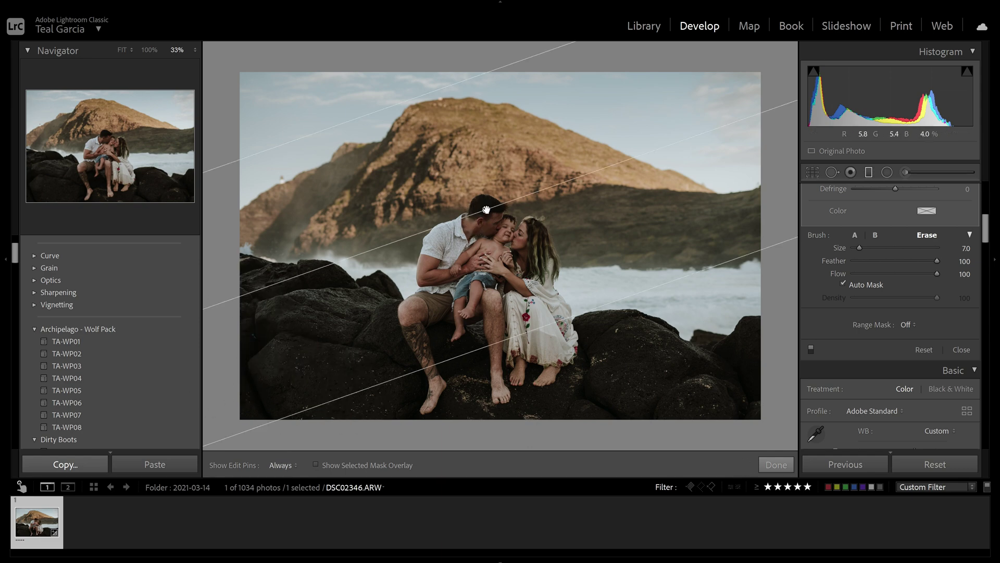
key(o)
key(o)
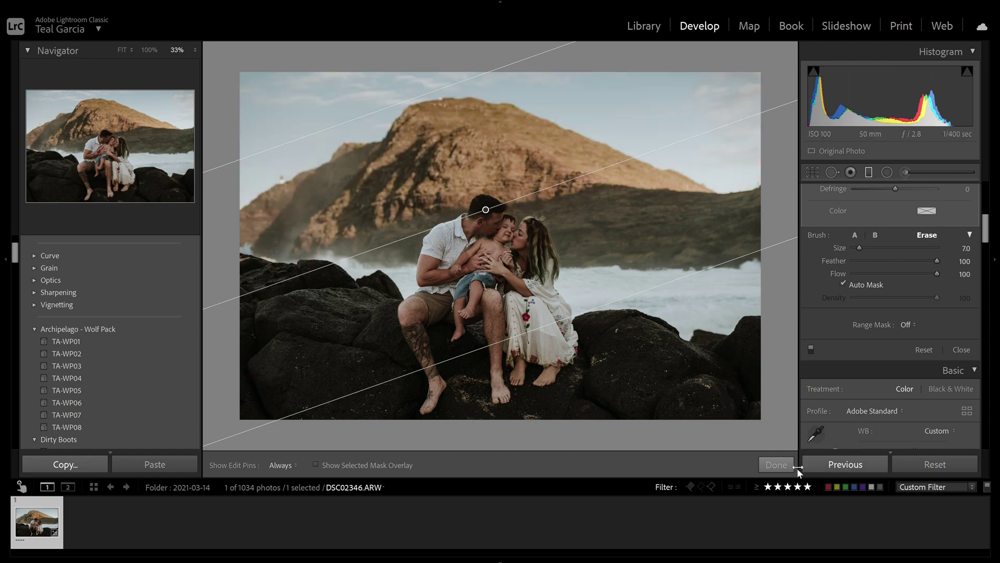
click(776, 465)
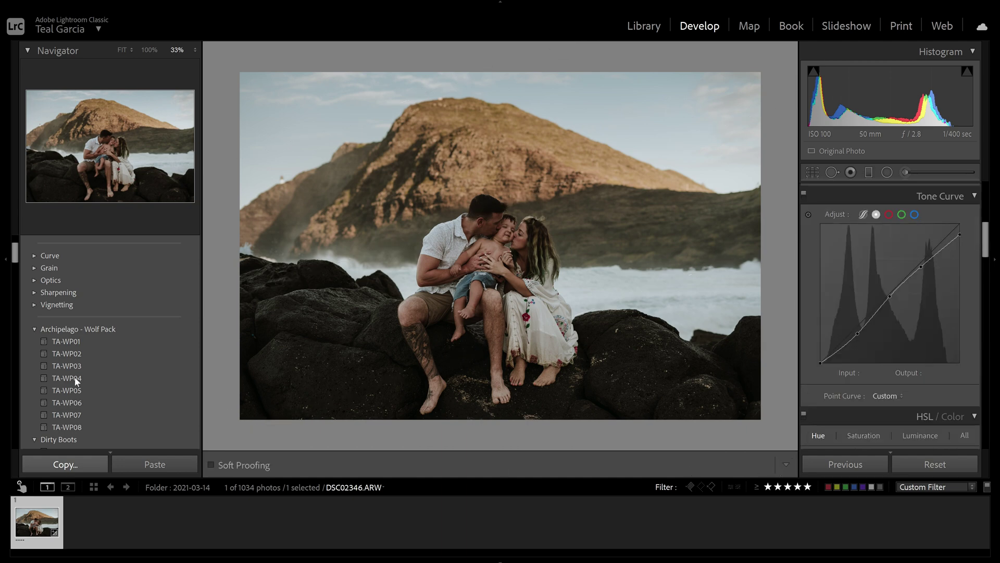
- Compare the photo before the graduated filter with the latest brush-stroke state using the edit history
drag(11, 261, 45, 374)
scroll(46, 374, down, 4)
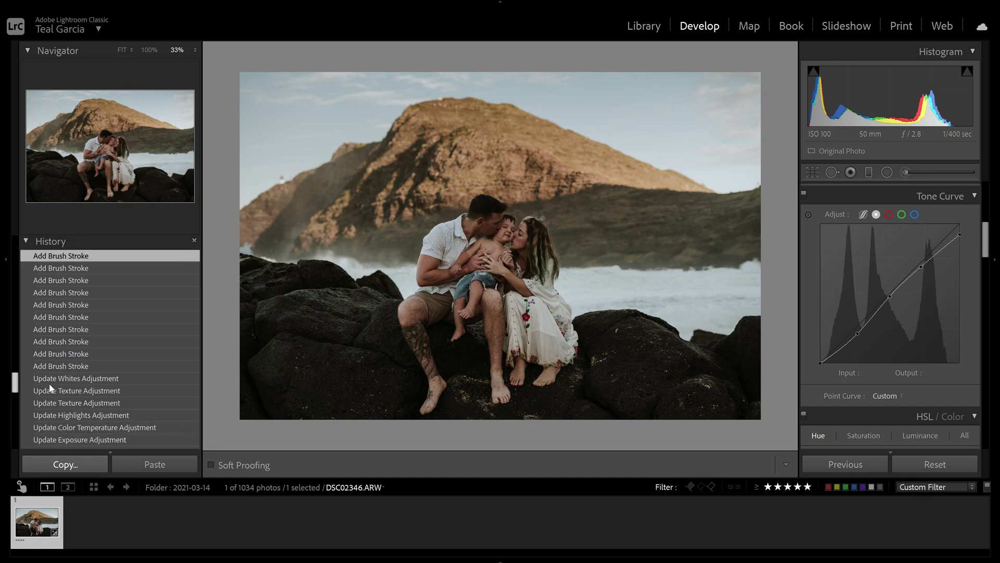
scroll(49, 384, down, 6)
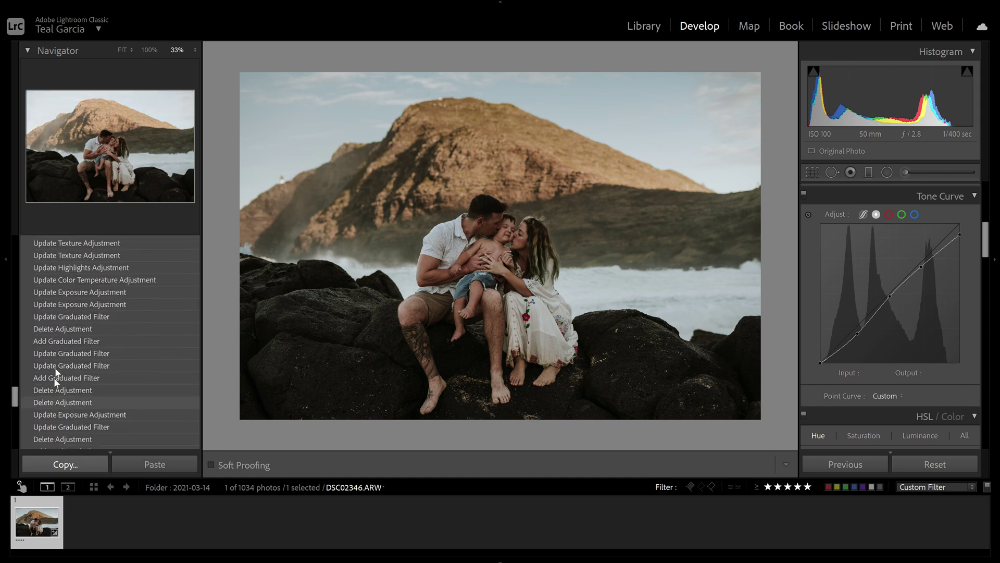
click(60, 329)
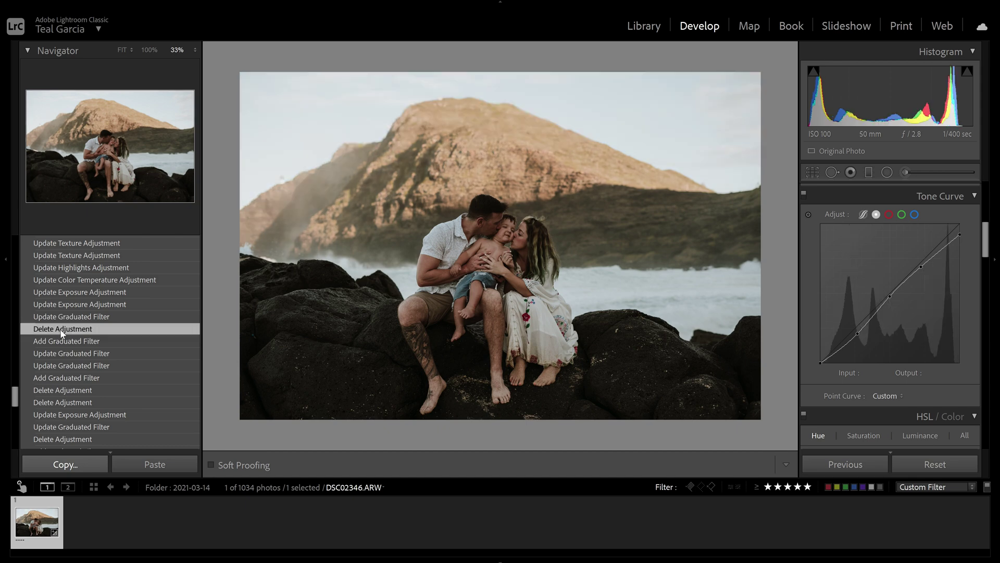
scroll(60, 329, up, 6)
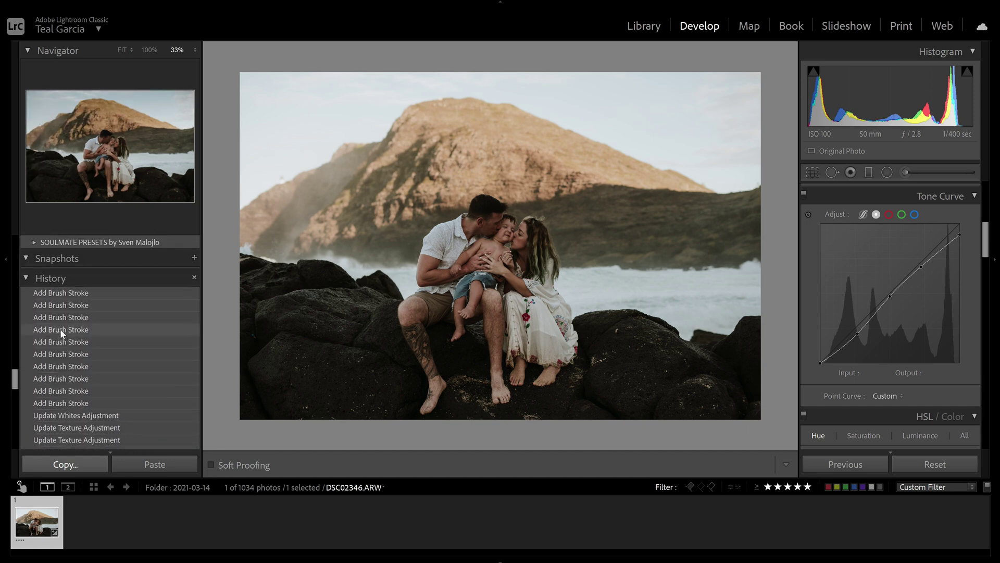
click(64, 296)
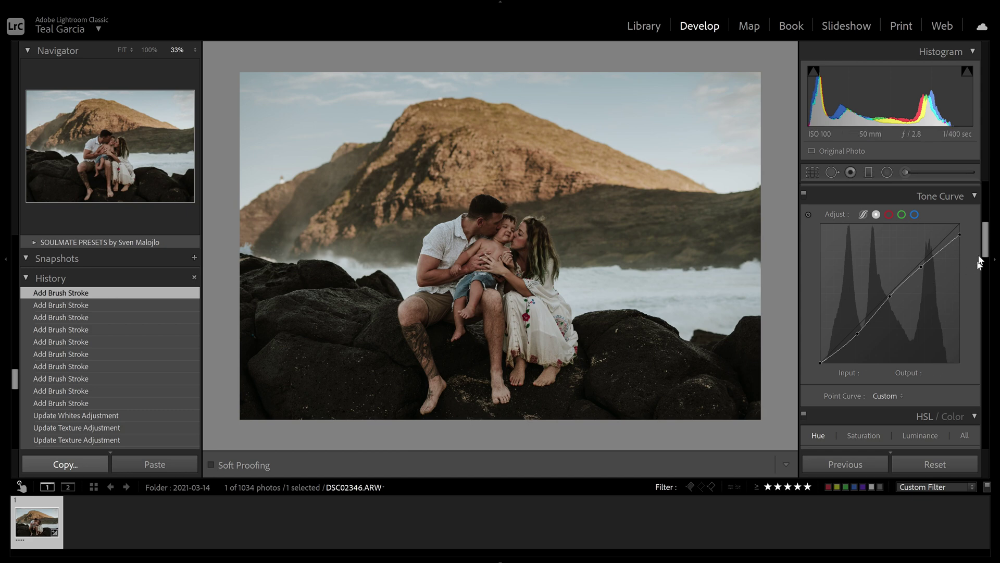
- Brighten the skin tones with the HSL luminance targeted adjustment, raising Orange to +41 and Yellow to +3
drag(986, 248, 992, 270)
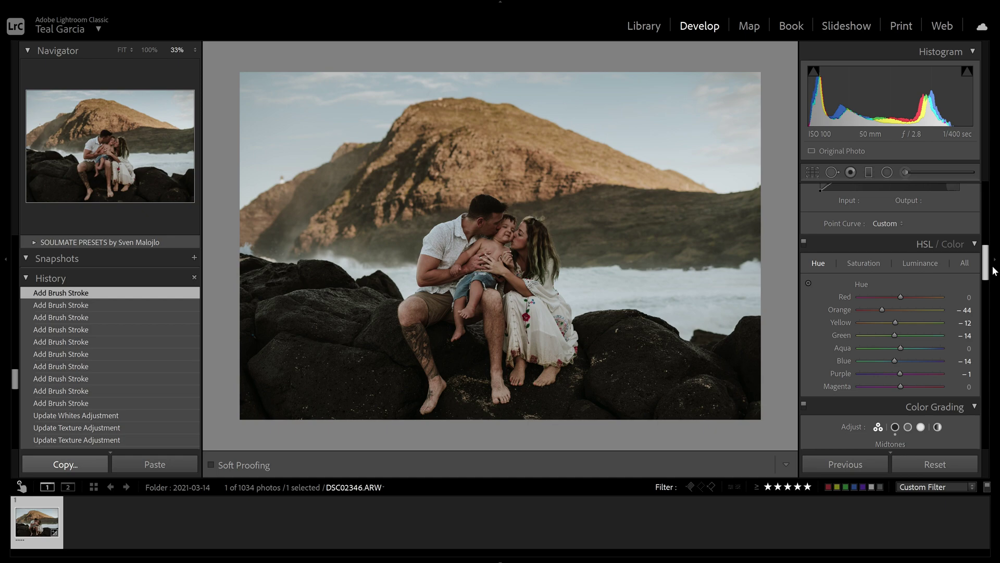
click(914, 260)
click(808, 280)
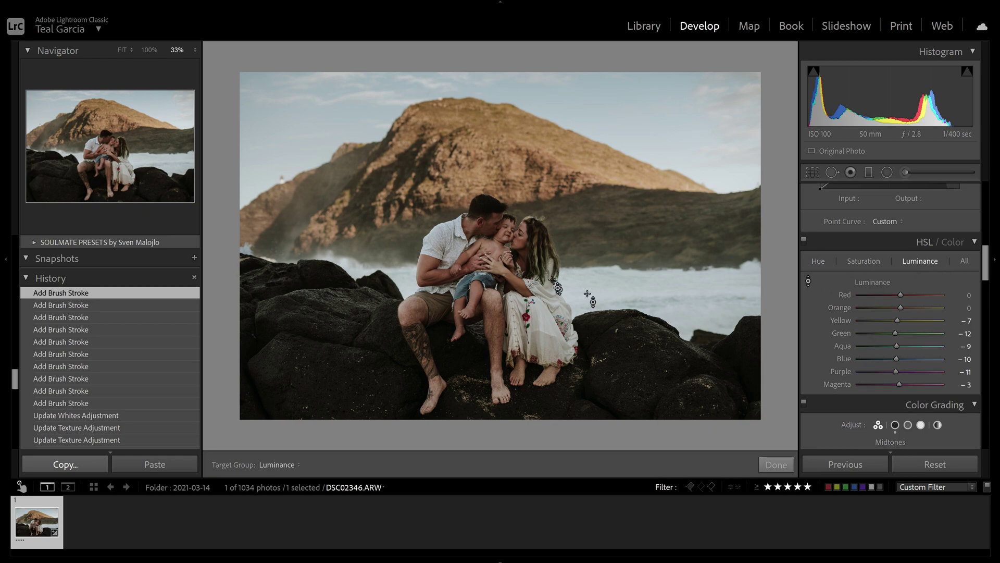
key(ctrl+=)
key(ctrl+=)
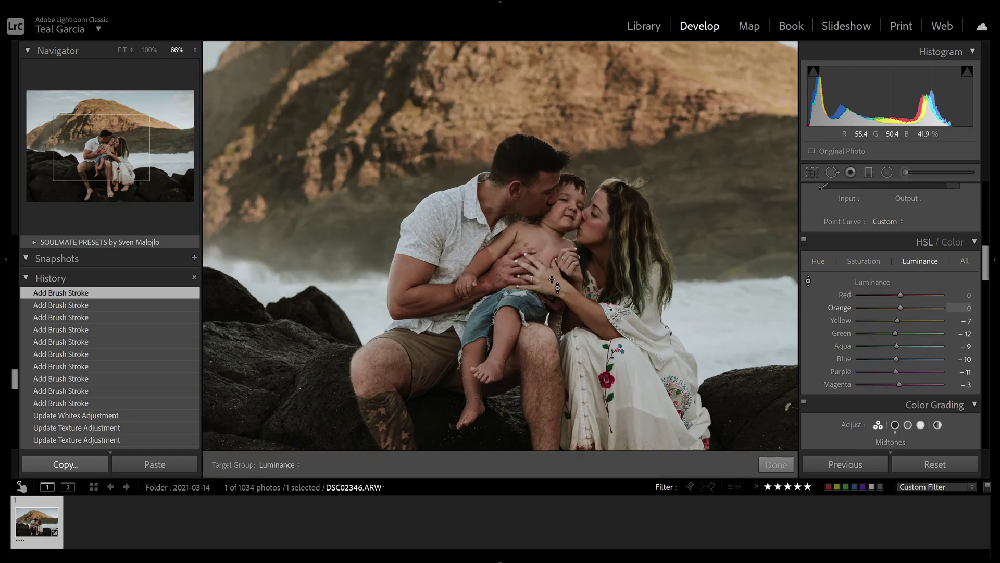
scroll(788, 406, up, 3)
scroll(788, 406, up, 7)
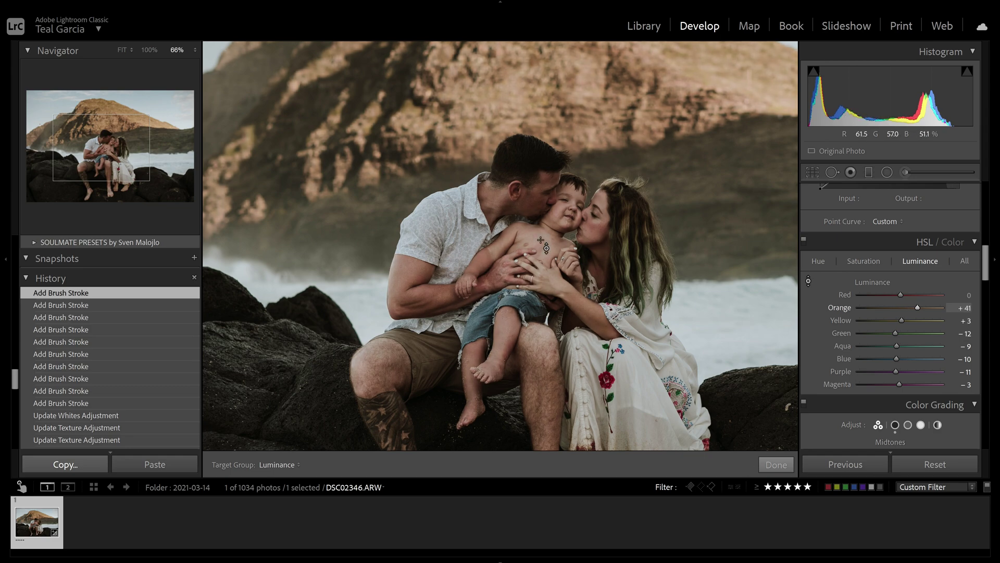
key(ctrl+minus)
key(ctrl+minus)
key(ctrl+minus)
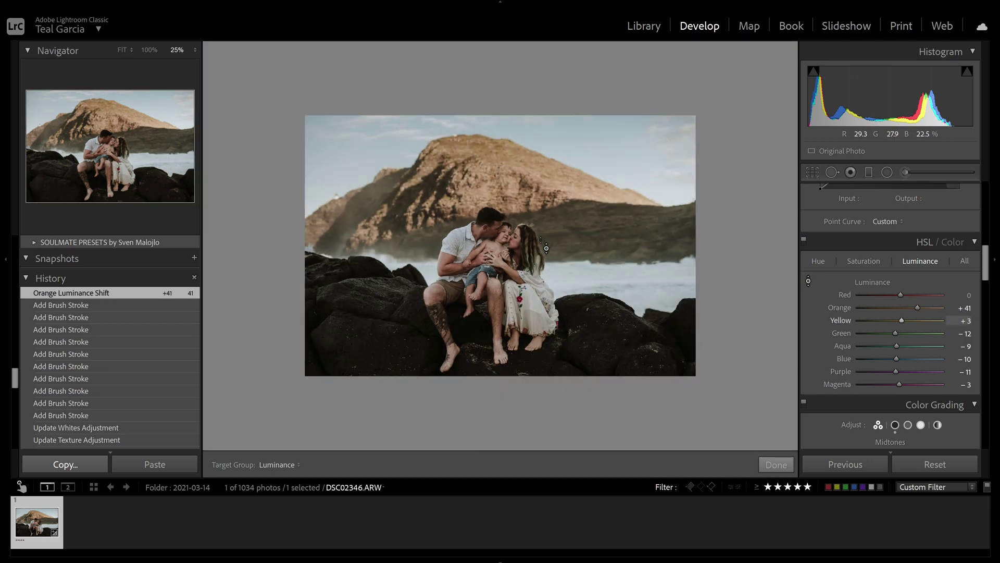
key(Escape)
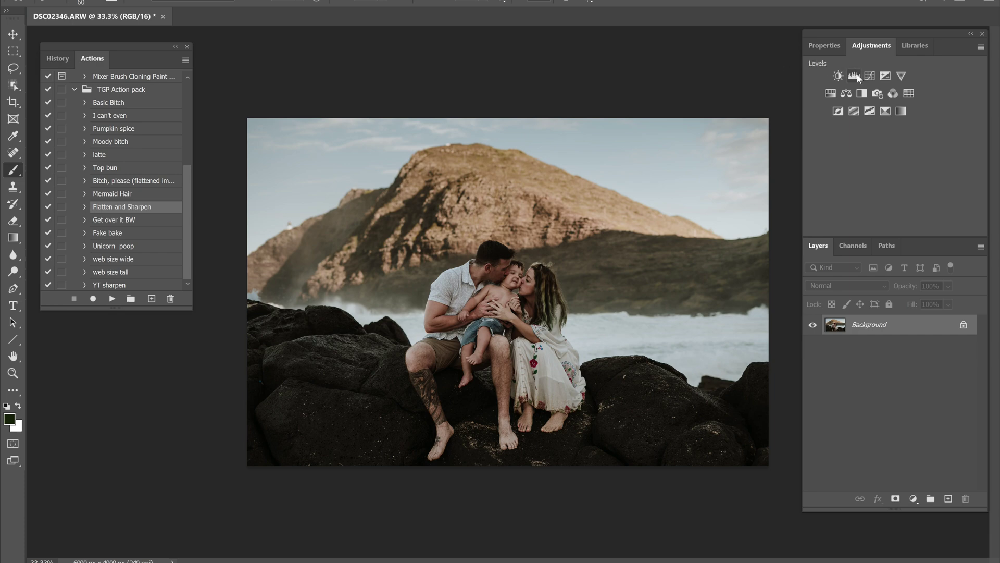
- In Photoshop, add a Levels adjustment layer and set its white input level to 227
click(824, 45)
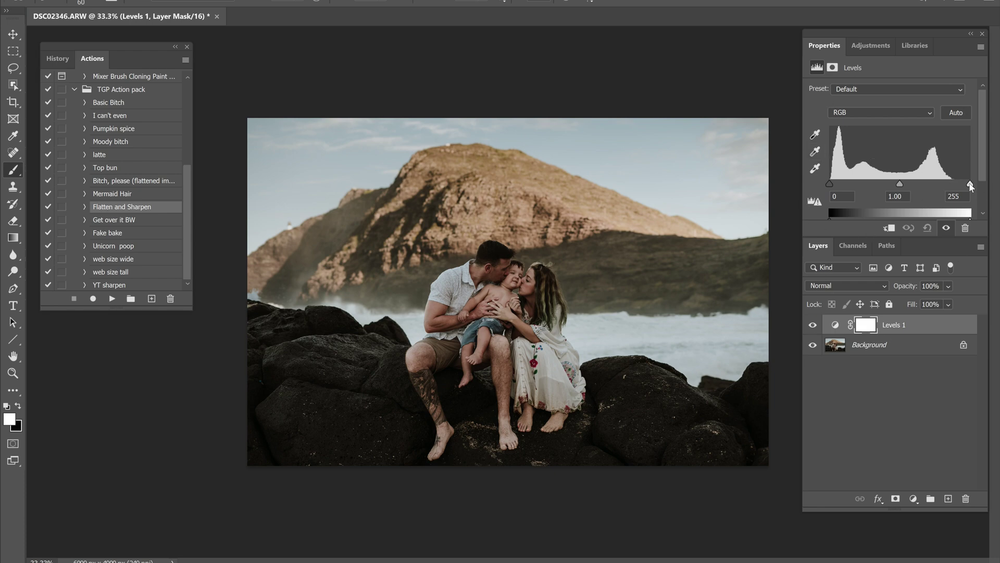
drag(970, 184, 956, 186)
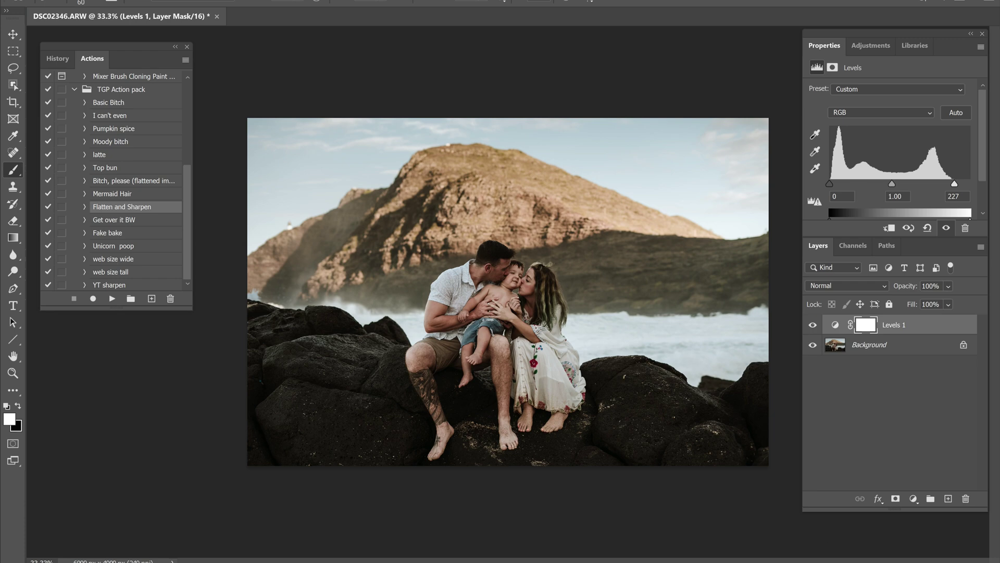
click(871, 45)
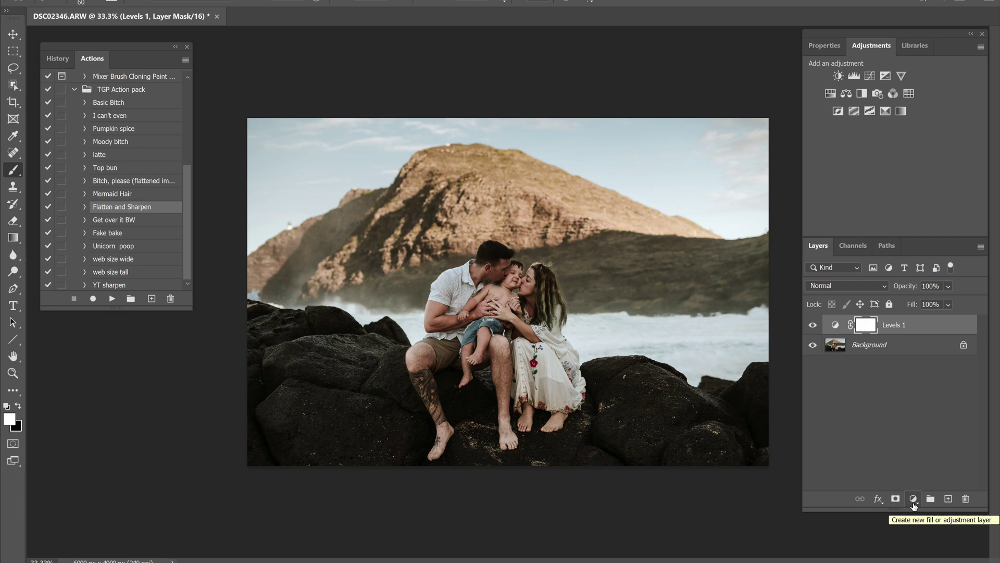
- Add a Solid Color fill layer in black (000000) and set its blend mode to Soft Light
click(913, 501)
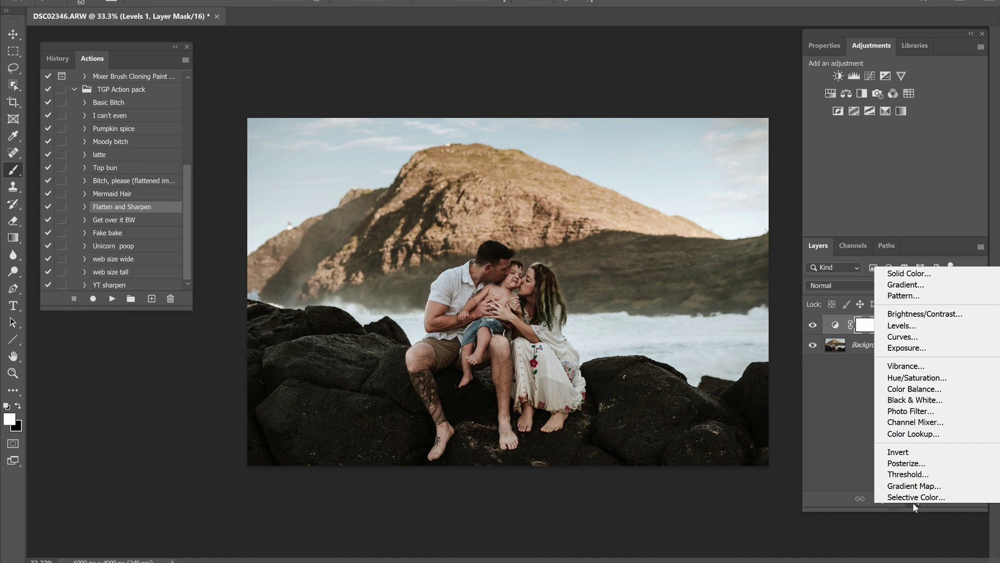
click(950, 275)
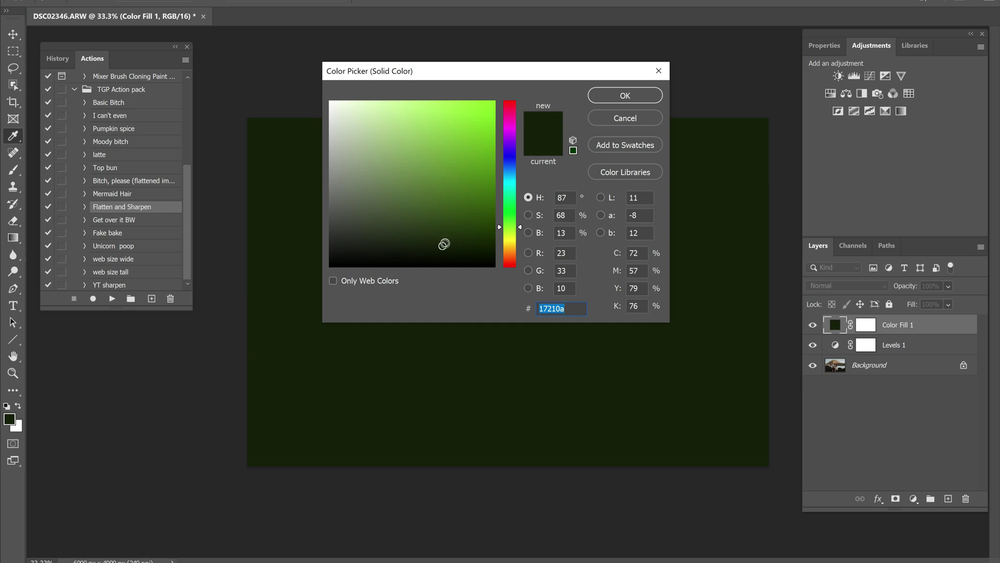
drag(443, 245, 326, 281)
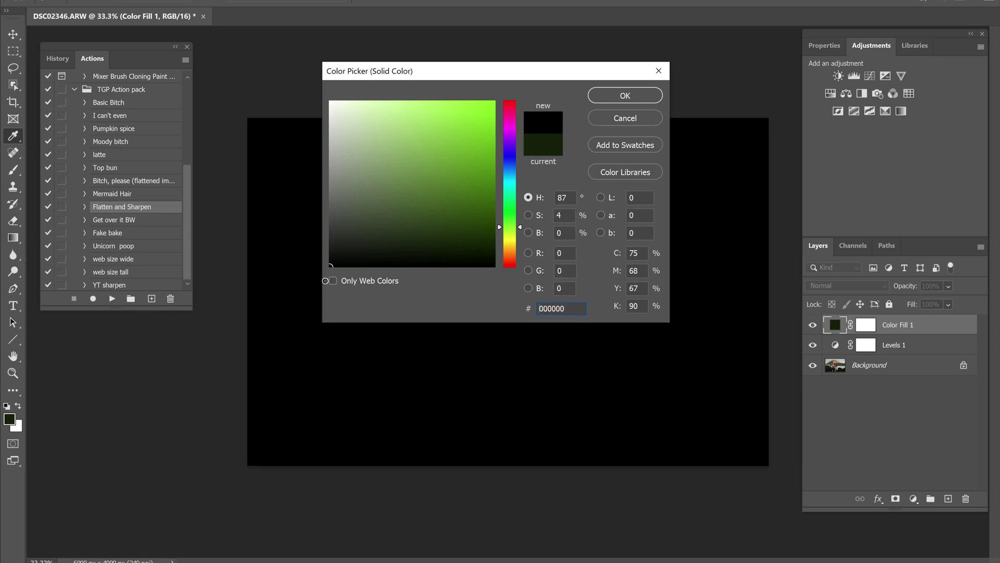
click(635, 97)
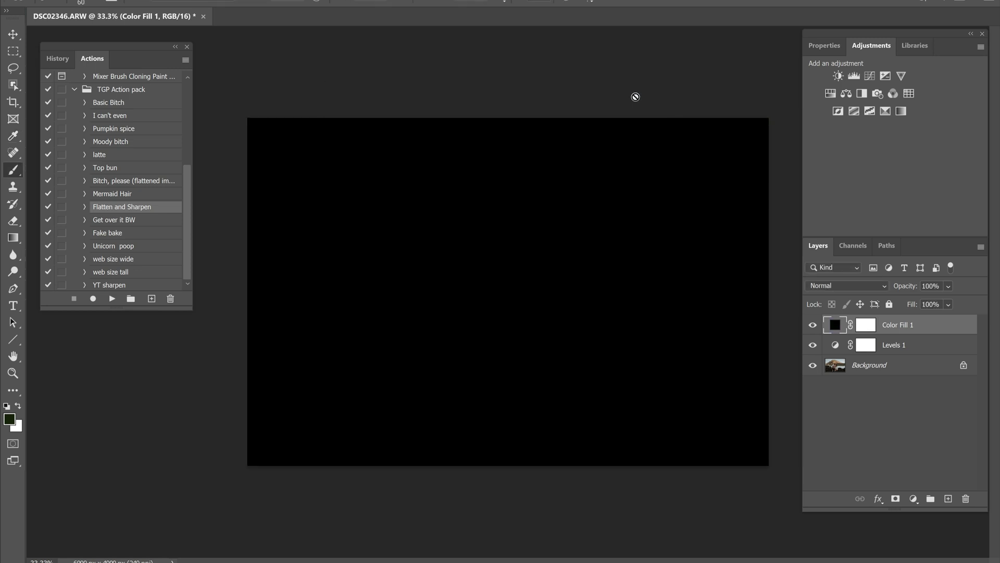
click(870, 285)
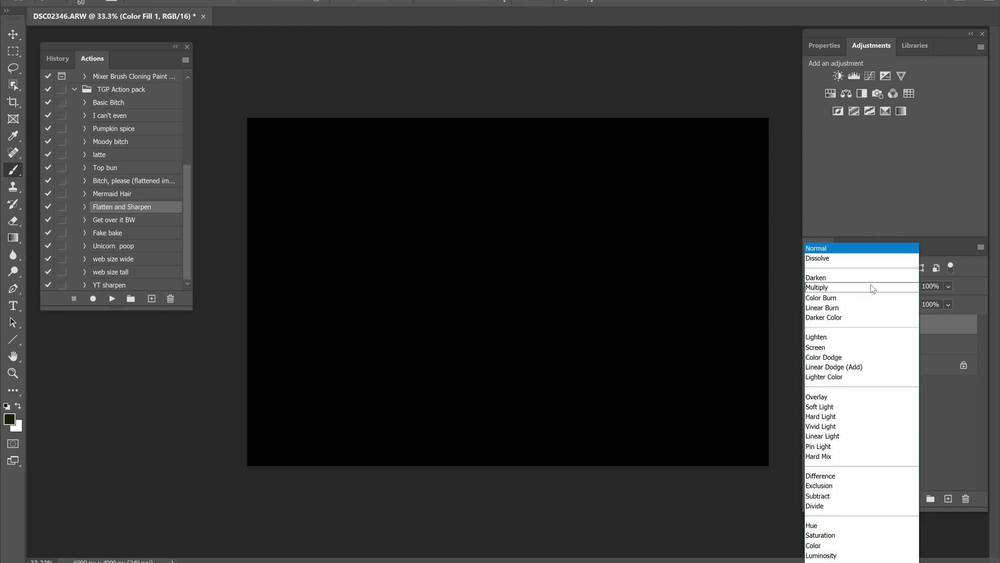
click(857, 407)
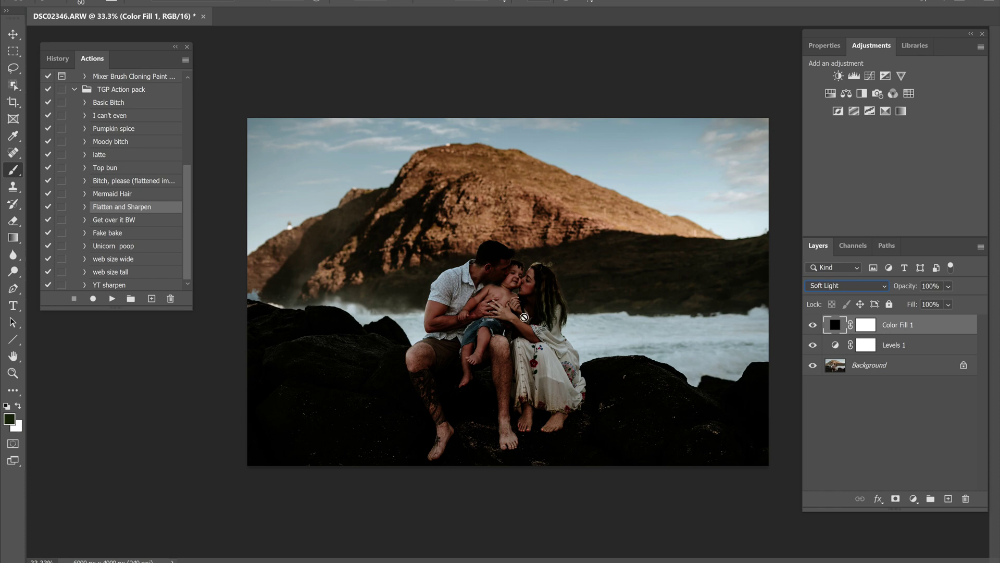
- Mask the black fill off the rocks at the photo's left by painting black on its layer mask with a size 400 brush
click(864, 328)
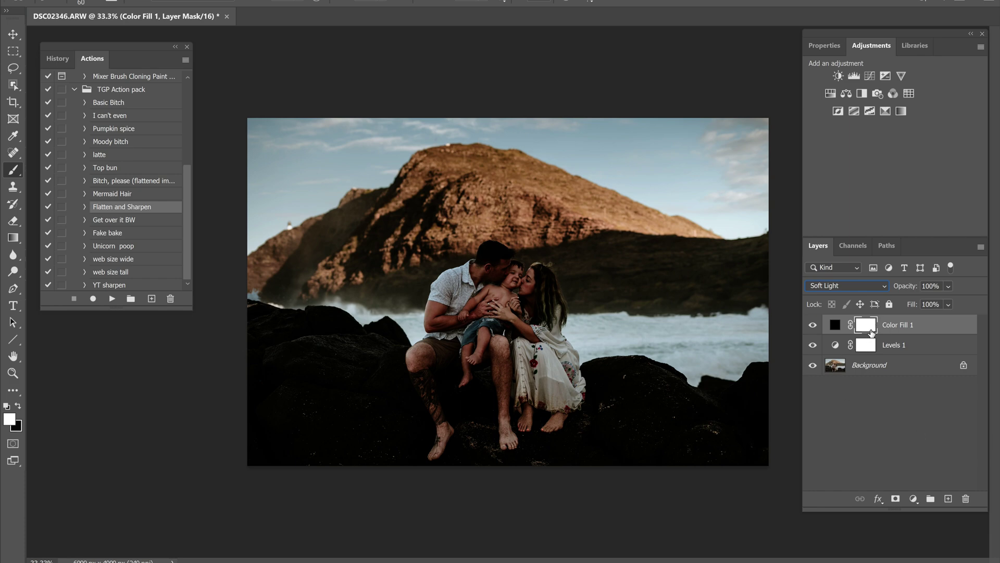
click(18, 405)
key(bracketright)
key(bracketright)
key(bracketright)
key(bracketright)
key(bracketright)
key(bracketright)
key(bracketright)
key(bracketright)
key(bracketright)
key(bracketright)
key(bracketright)
key(bracketright)
key(bracketleft)
key(bracketleft)
click(301, 2)
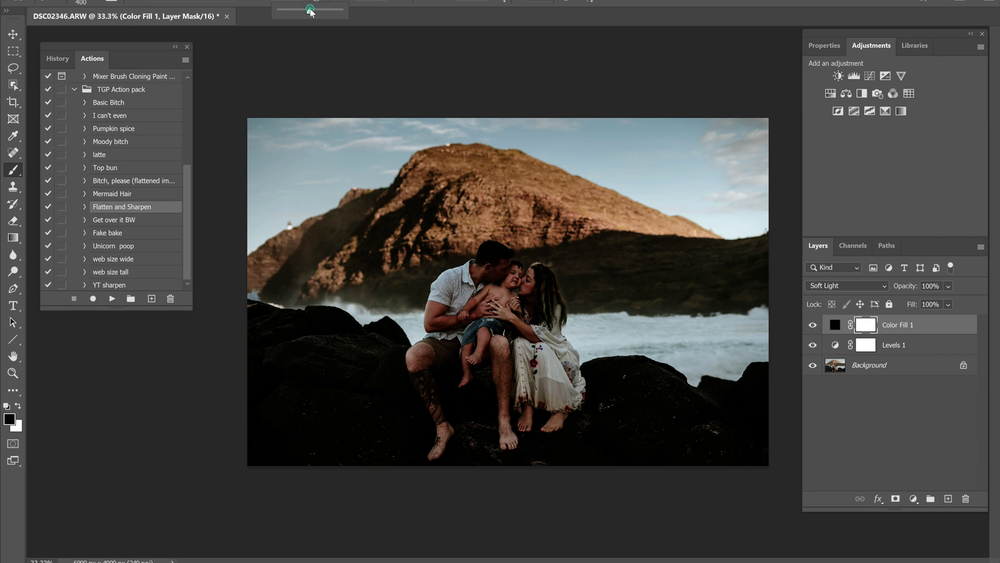
click(310, 9)
mouse_move(339, 415)
mouse_down()
mouse_move(264, 397)
mouse_move(279, 462)
mouse_up()
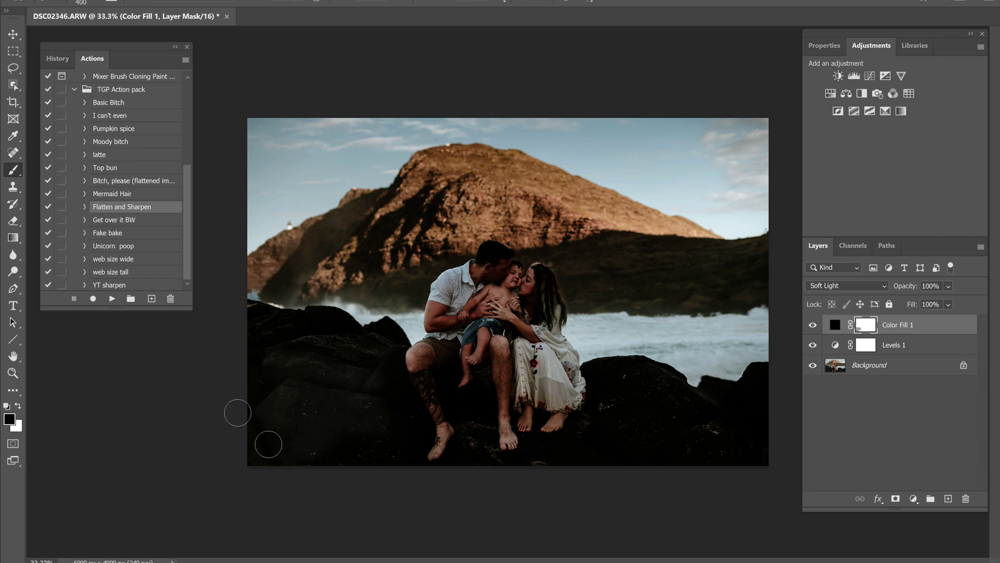
mouse_move(262, 357)
mouse_down()
mouse_move(252, 319)
mouse_move(284, 333)
mouse_move(312, 320)
mouse_move(385, 340)
mouse_up()
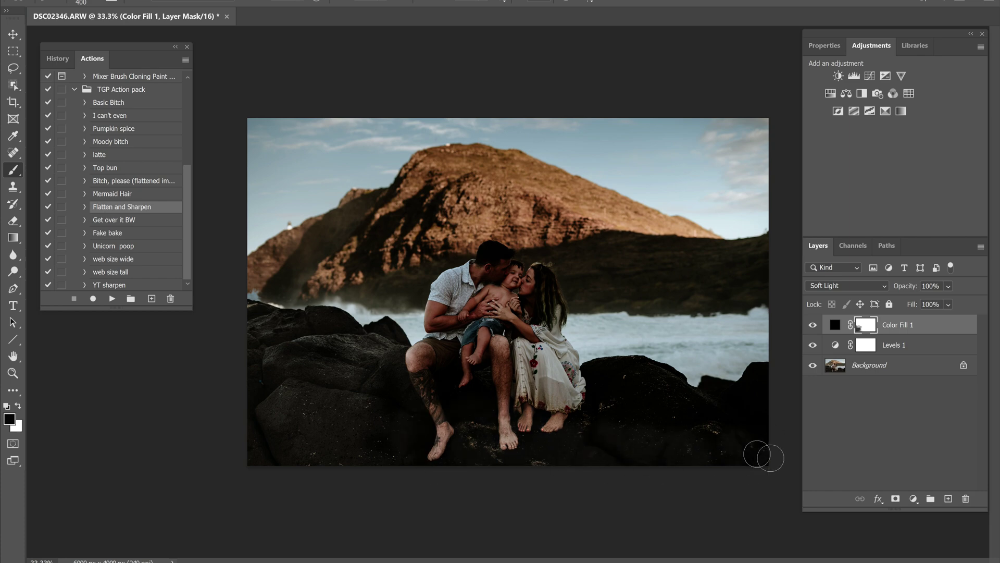
- Mask the black fill off the family's faces, bodies and legs, using smaller brush sizes such as 250 and 175
drag(521, 396, 498, 366)
key(ctrl+plus)
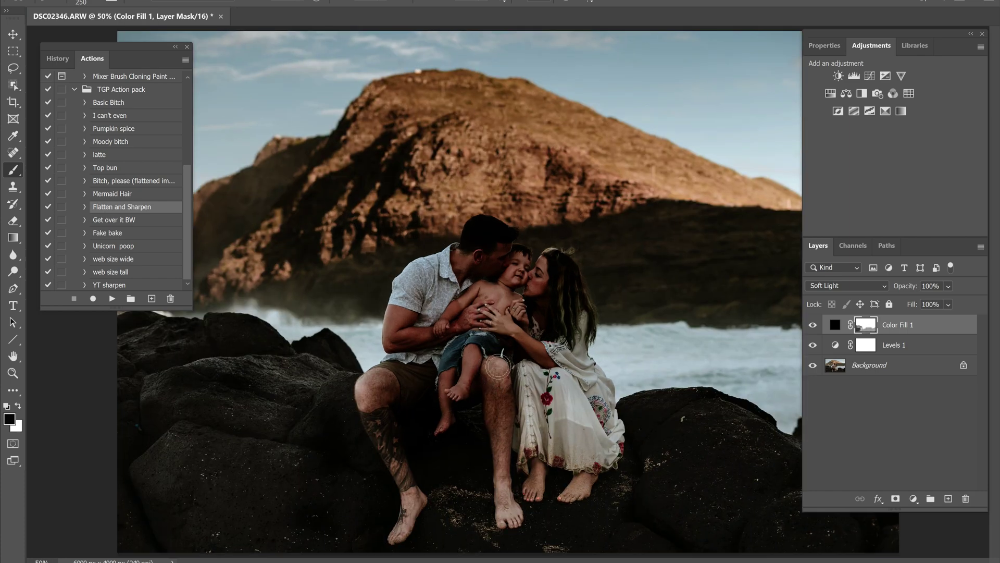
mouse_move(453, 264)
mouse_down()
mouse_move(407, 349)
mouse_move(505, 429)
mouse_move(550, 262)
mouse_move(580, 282)
mouse_move(579, 365)
mouse_up()
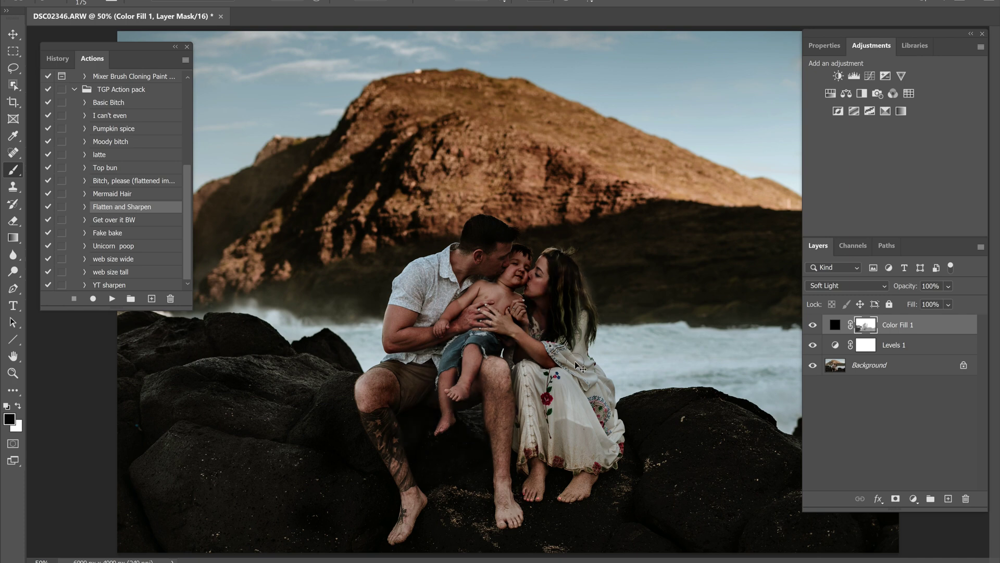
mouse_move(412, 319)
mouse_down()
mouse_move(487, 226)
mouse_move(501, 254)
mouse_move(477, 251)
mouse_move(481, 232)
mouse_move(401, 323)
mouse_move(495, 324)
mouse_move(506, 267)
mouse_move(495, 267)
mouse_move(507, 257)
mouse_move(394, 433)
mouse_move(477, 400)
mouse_move(396, 518)
mouse_move(439, 532)
mouse_up()
- Mask the fill off the lower rocks with brush size 800 and touch up the family's heads and hair at size 175
key(ctrl+minus)
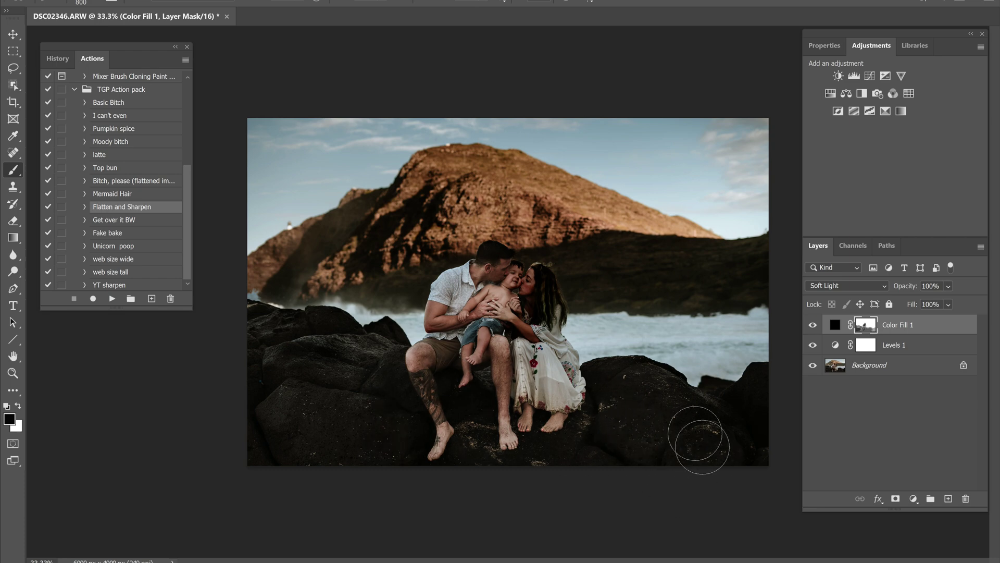
mouse_move(537, 419)
mouse_down()
mouse_move(469, 333)
mouse_move(495, 434)
mouse_up()
key(ctrl+plus)
key(ctrl+plus)
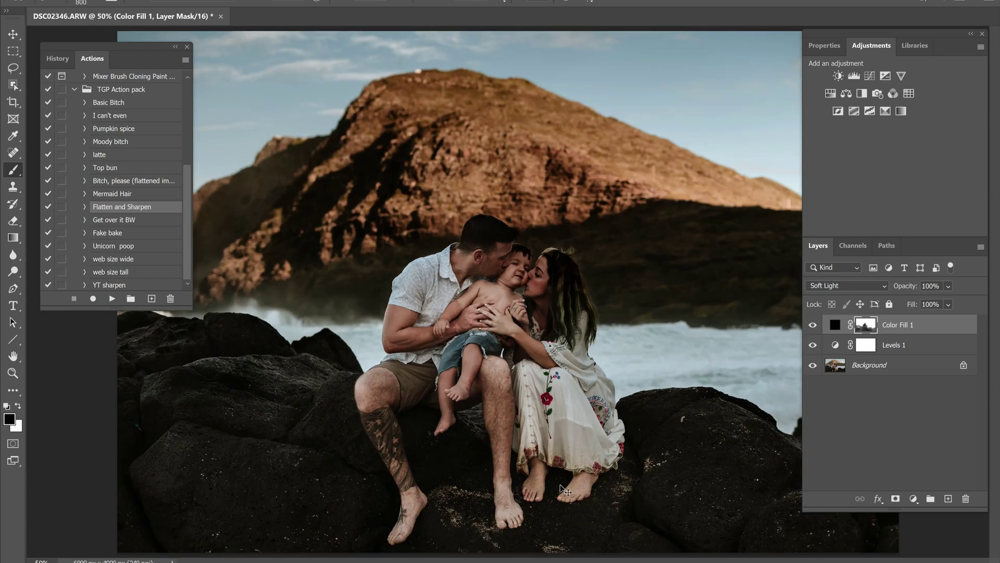
mouse_move(498, 215)
mouse_down()
mouse_move(446, 241)
mouse_move(509, 247)
mouse_move(548, 278)
mouse_move(568, 247)
mouse_move(582, 258)
mouse_move(603, 310)
mouse_move(574, 250)
mouse_move(534, 324)
mouse_move(536, 379)
mouse_move(638, 433)
mouse_up()
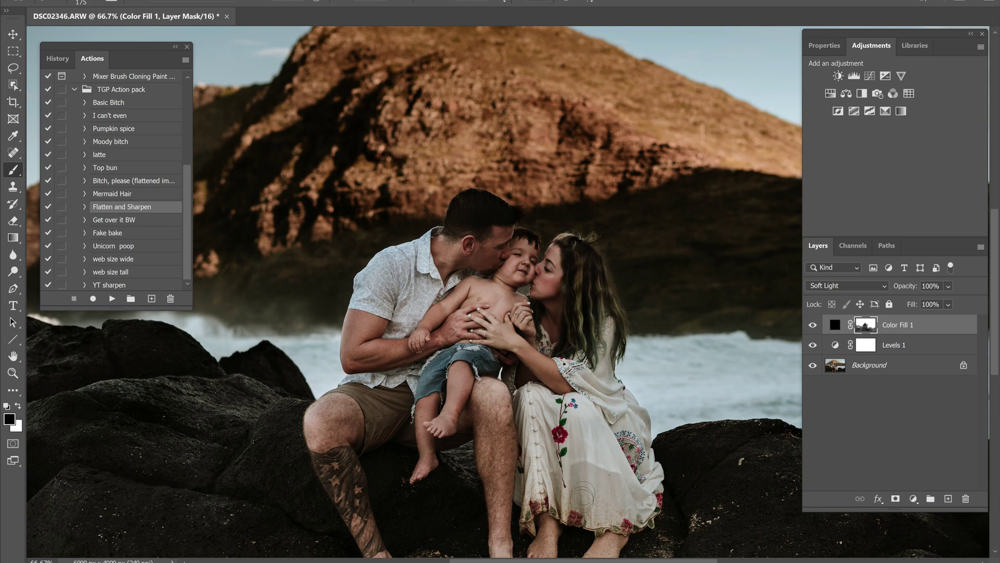
key(ctrl+minus)
key(ctrl+minus)
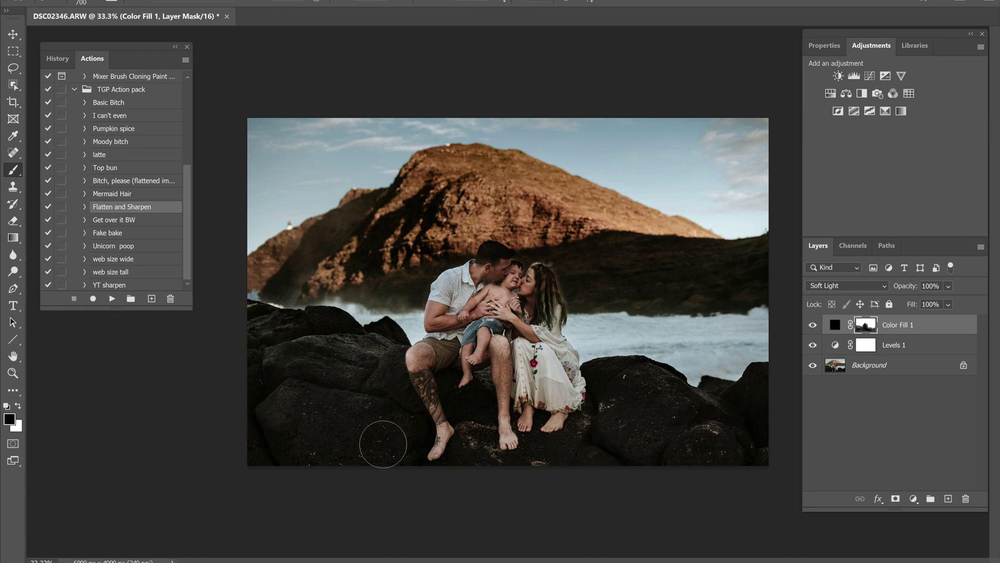
- Inspect the fill layer's mask coverage over the family and rocks by toggling the red mask overlay
key(backslash)
key(backslash)
key(backslash)
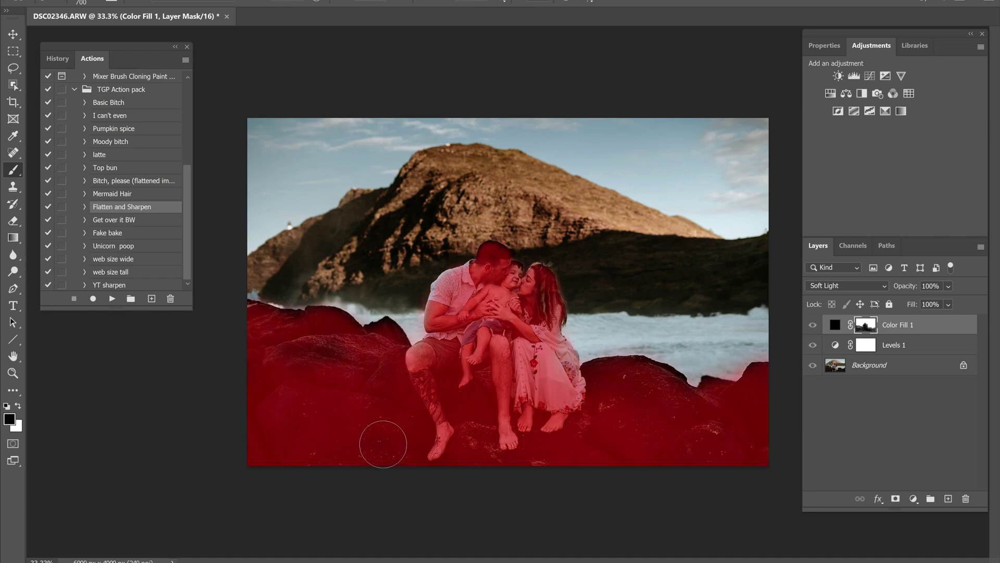
key(backslash)
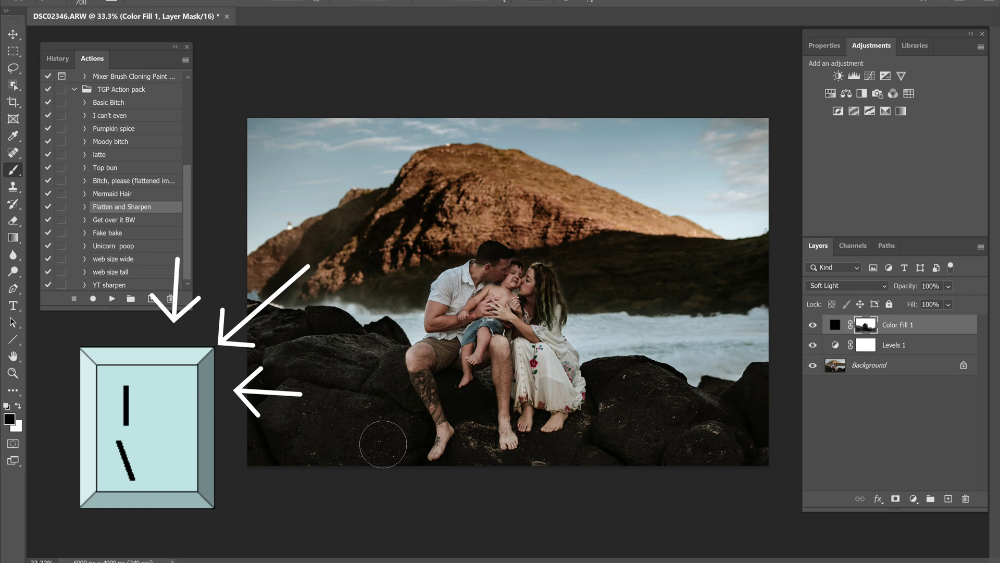
key(backslash)
key(backslash)
key(backslash)
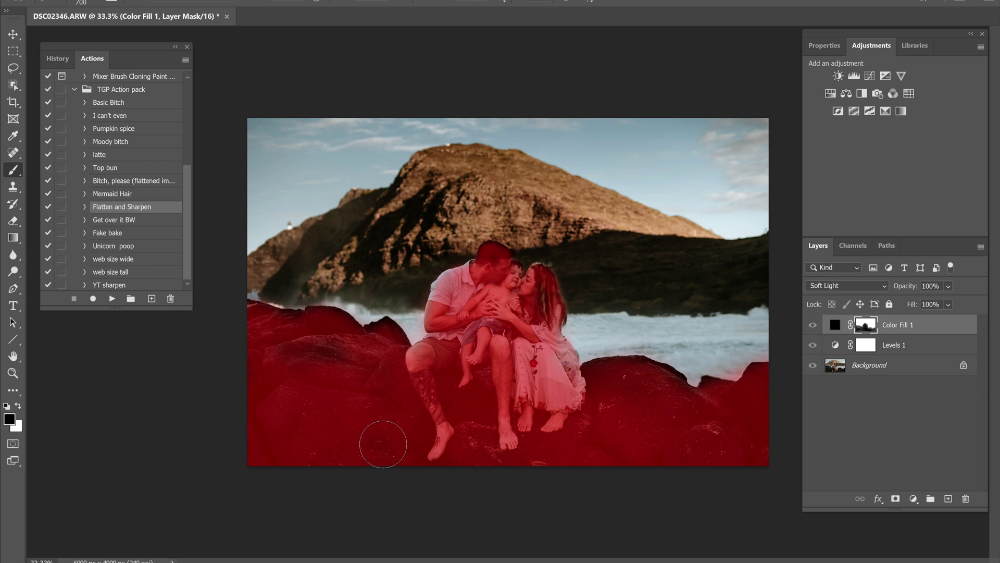
key(backslash)
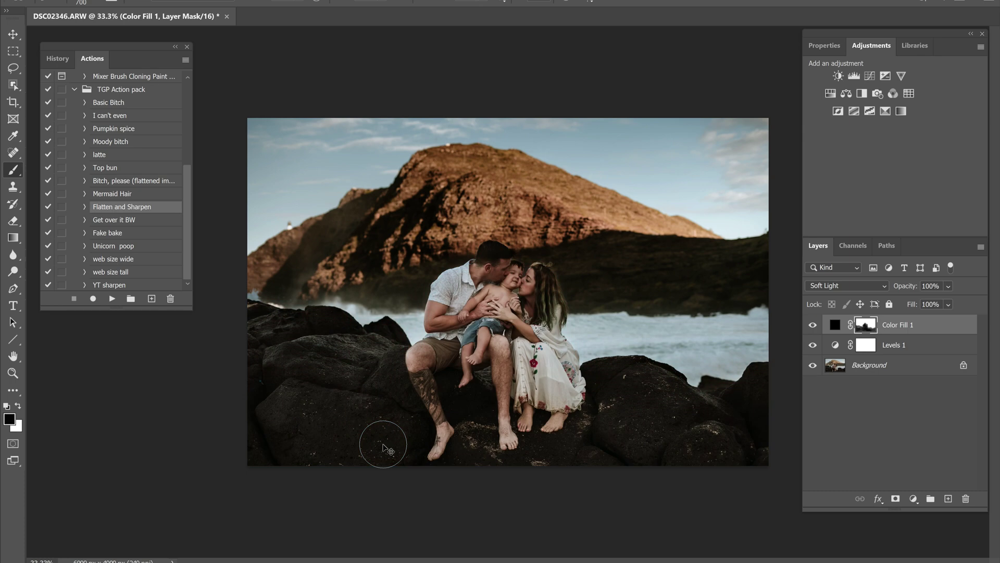
- Reduce the mask brush to size 100 for detail work around the mother's hair
key(ctrl+plus)
key(bracketleft)
key(bracketleft)
key(bracketleft)
key(bracketleft)
key(bracketleft)
key(bracketleft)
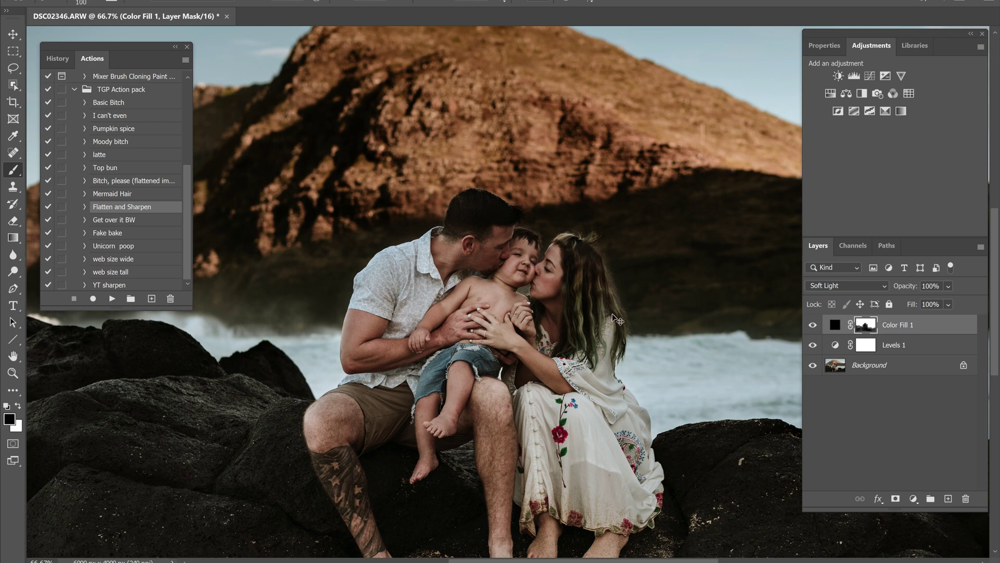
- Check the black fill's mask coverage across the whole photo using the red mask overlay
key(ctrl+minus)
key(ctrl+minus)
key(ctrl+minus)
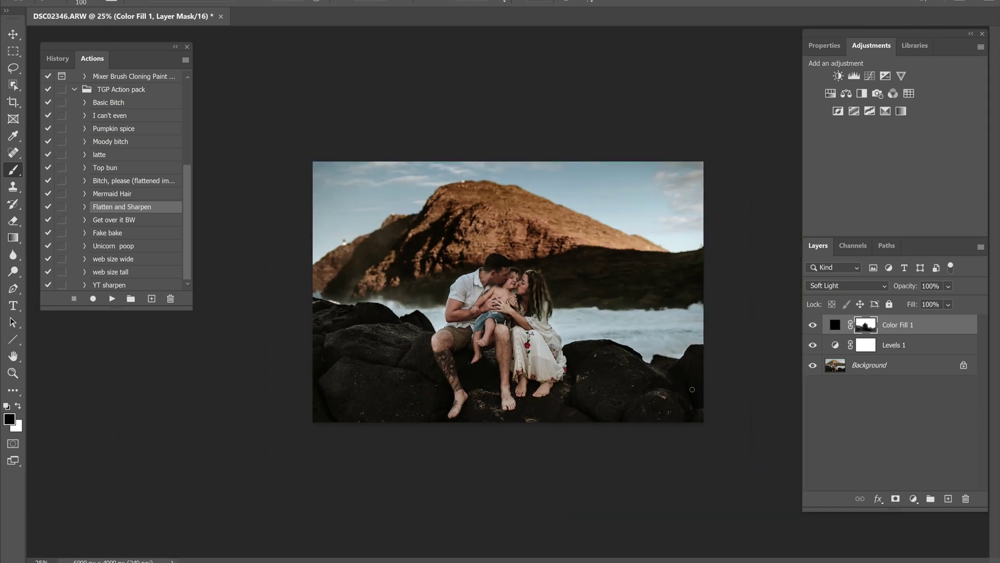
key(backslash)
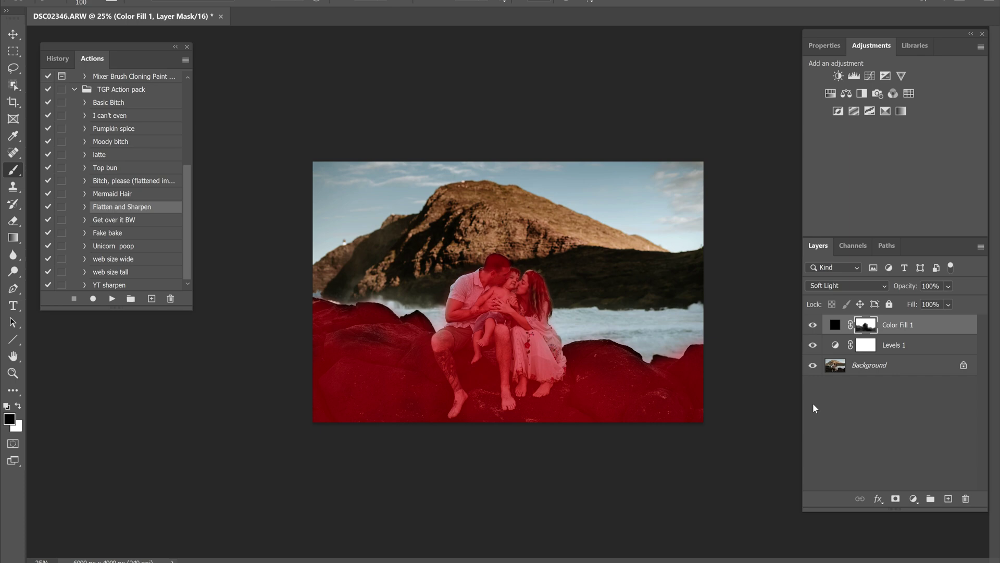
key(backslash)
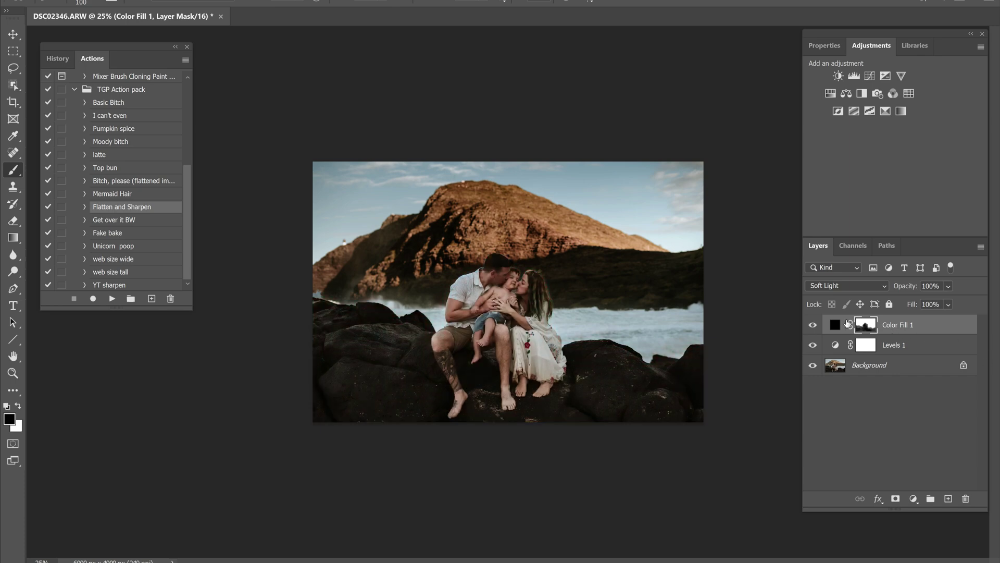
- Lower the black Soft Light fill layer's opacity to 63% and compare the photo with the fill hidden and shown
click(875, 304)
key(ctrl+2)
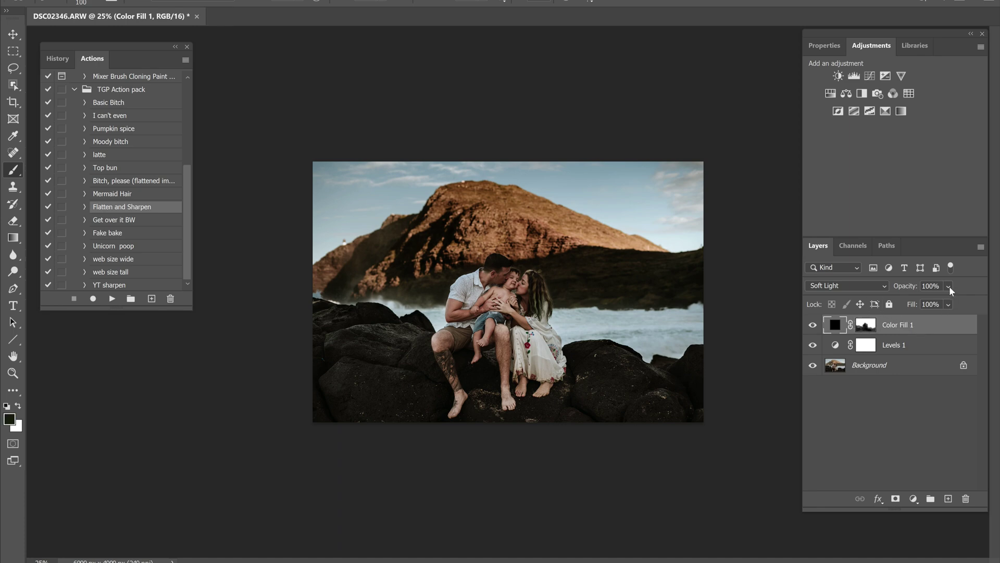
click(949, 286)
drag(978, 301, 947, 306)
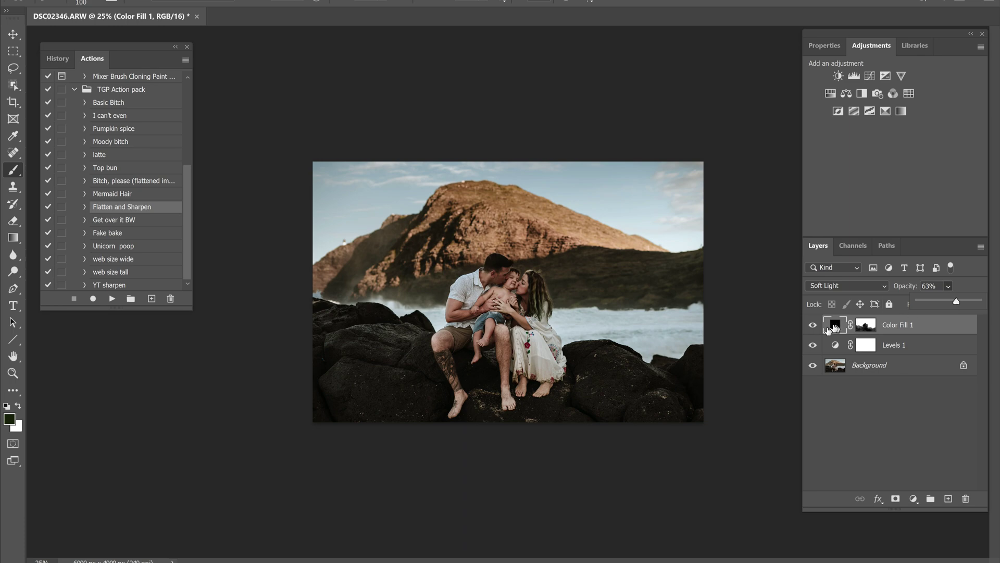
click(814, 325)
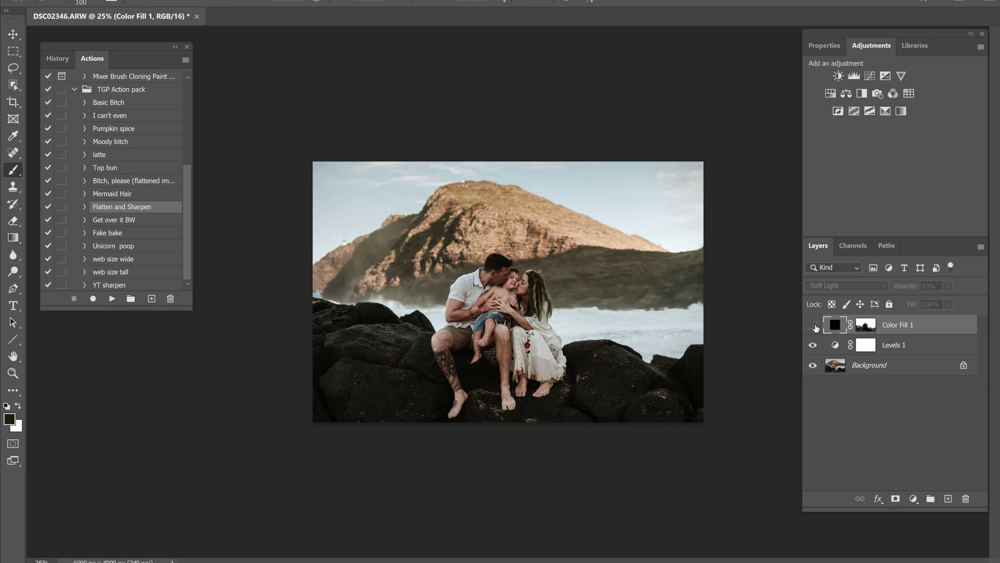
click(813, 325)
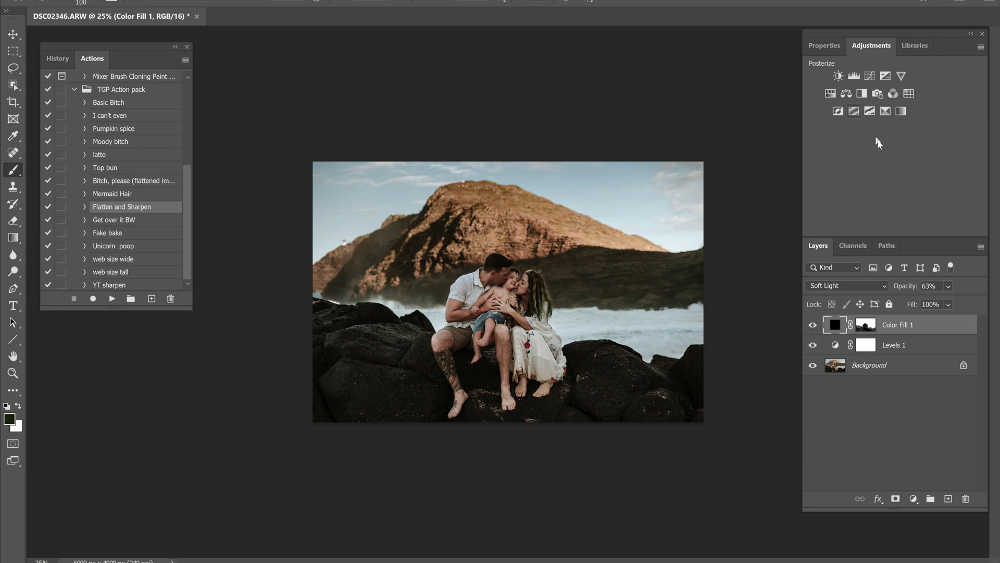
- Add a Curves adjustment and brighten the midtones by sampling the mother's face and raising input 112 to output 134
click(869, 77)
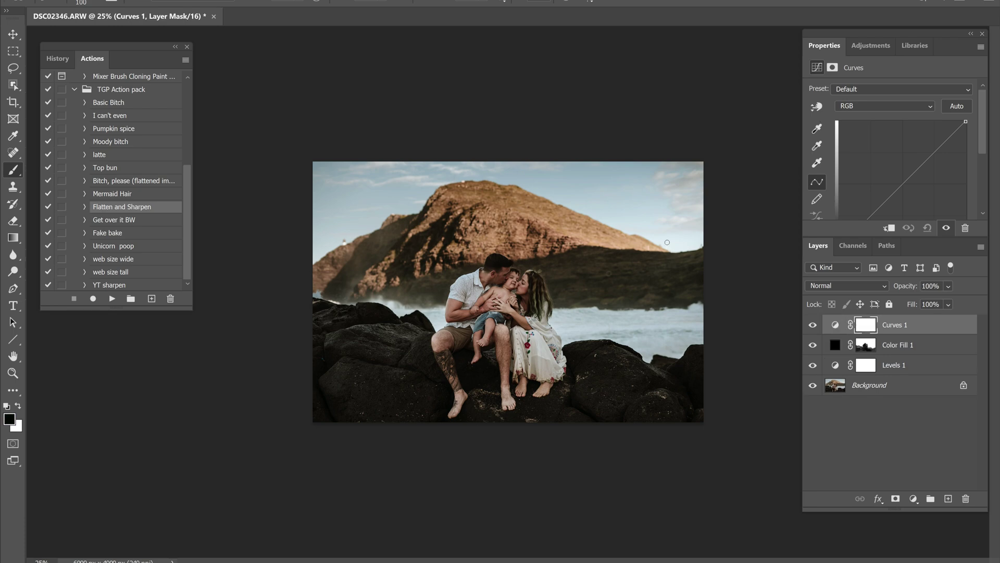
key(ctrl+plus)
key(ctrl+plus)
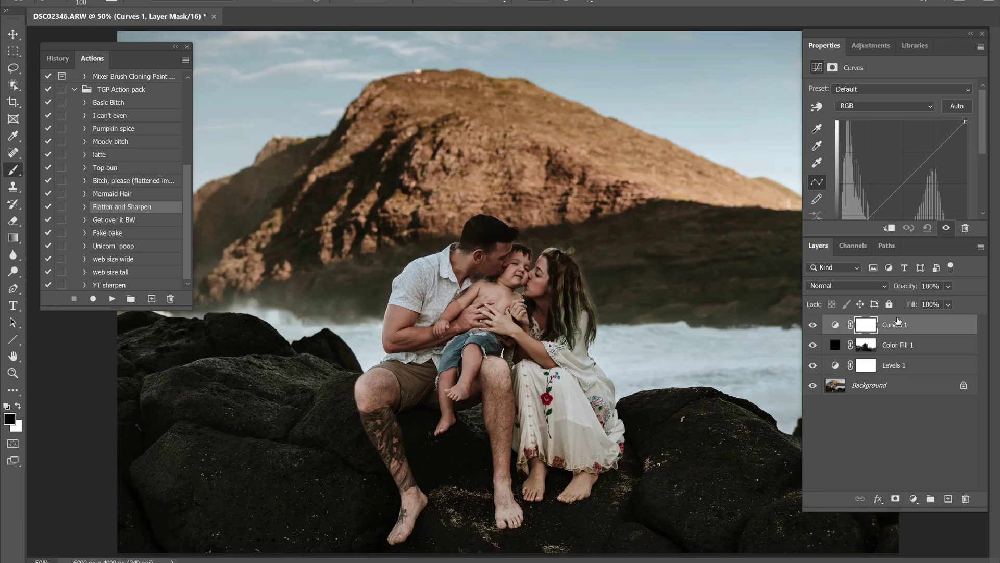
click(817, 109)
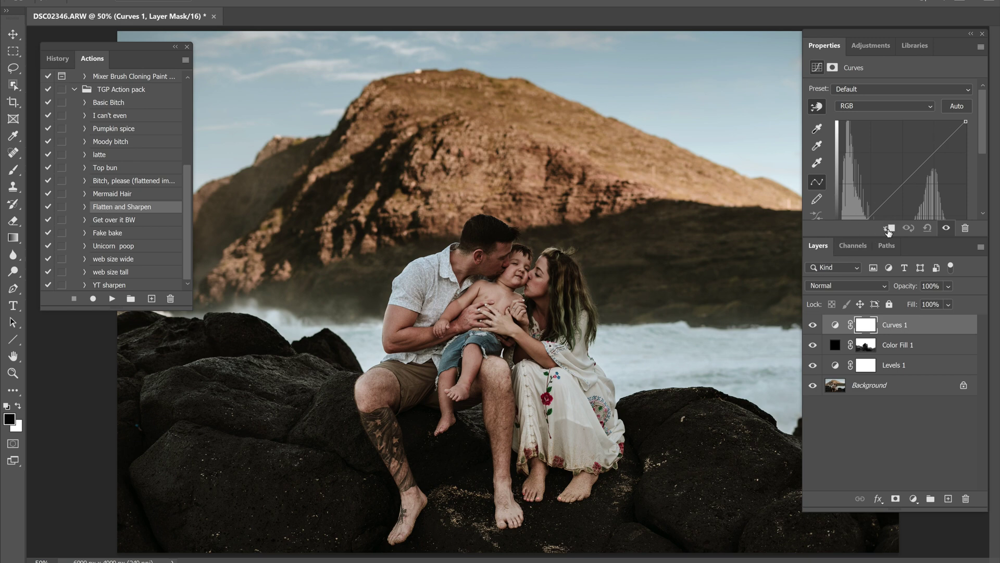
drag(877, 263, 877, 339)
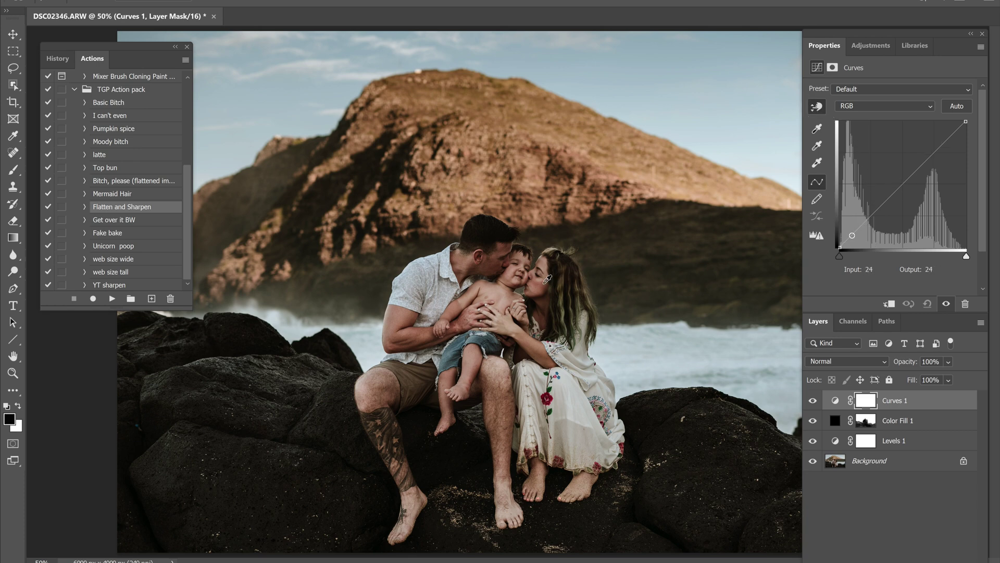
click(545, 283)
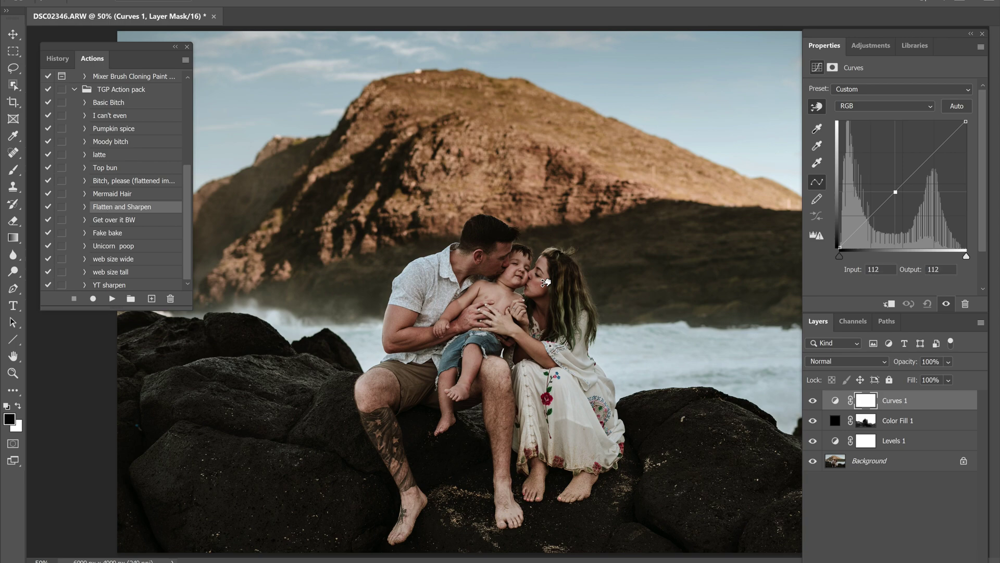
drag(546, 283, 549, 266)
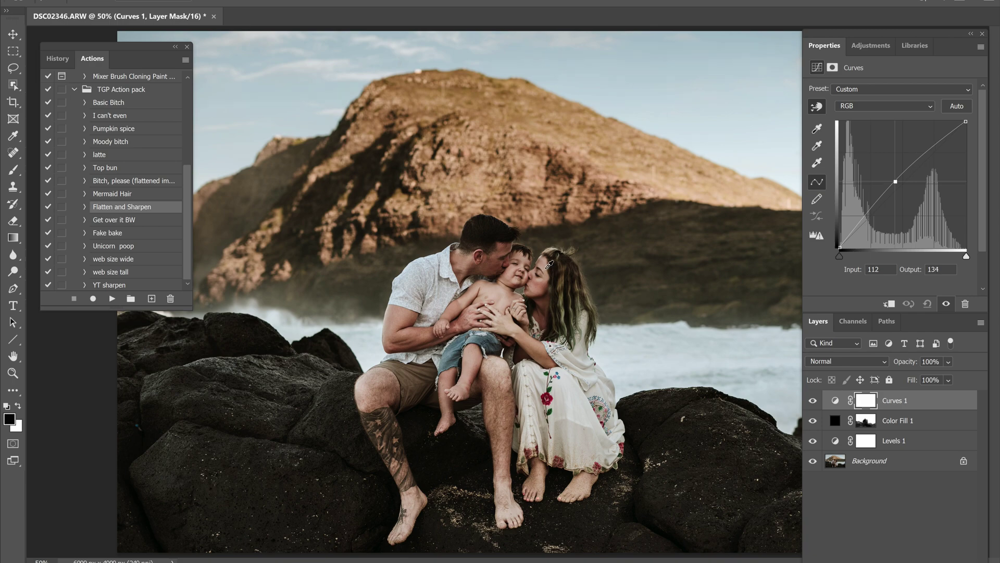
key(ctrl+minus)
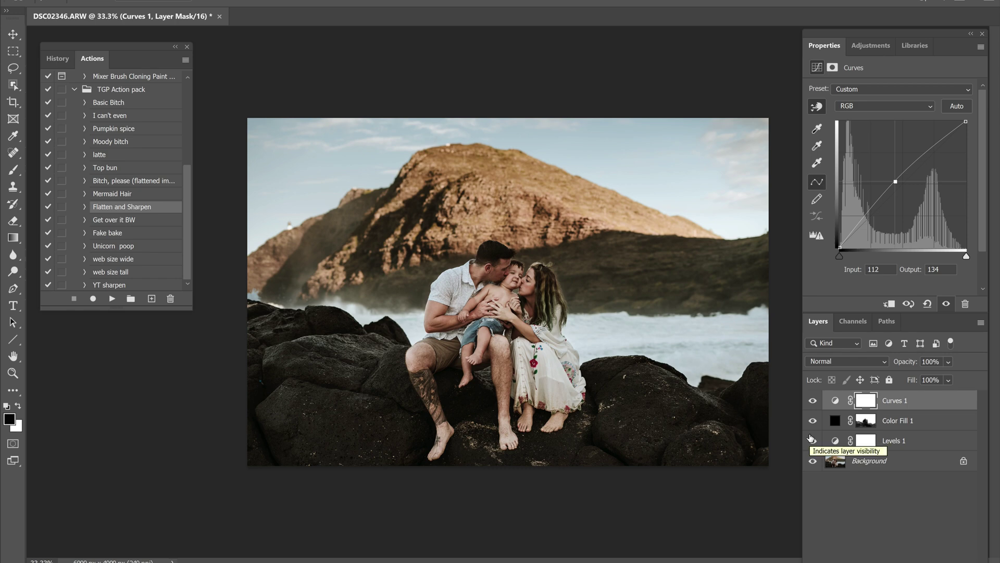
- Mask the Curves brightening off the sky, mountain, sea and rocks by painting black on its layer mask with a size 900 brush
click(871, 403)
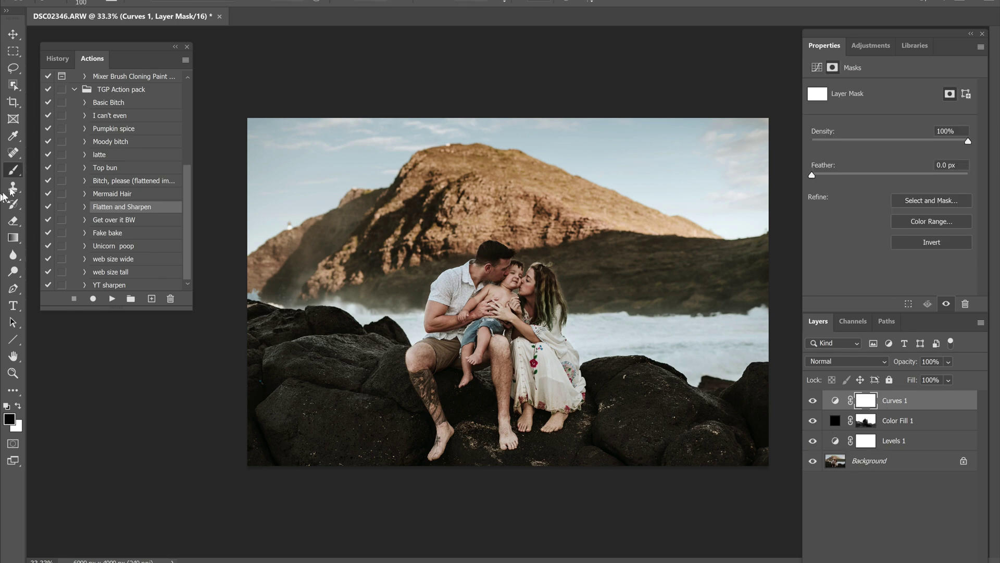
click(13, 169)
key(bracketright)
key(bracketright)
key(bracketright)
key(bracketright)
key(bracketright)
key(bracketright)
key(bracketright)
key(bracketright)
key(bracketright)
key(bracketright)
key(bracketright)
key(bracketright)
click(288, 164)
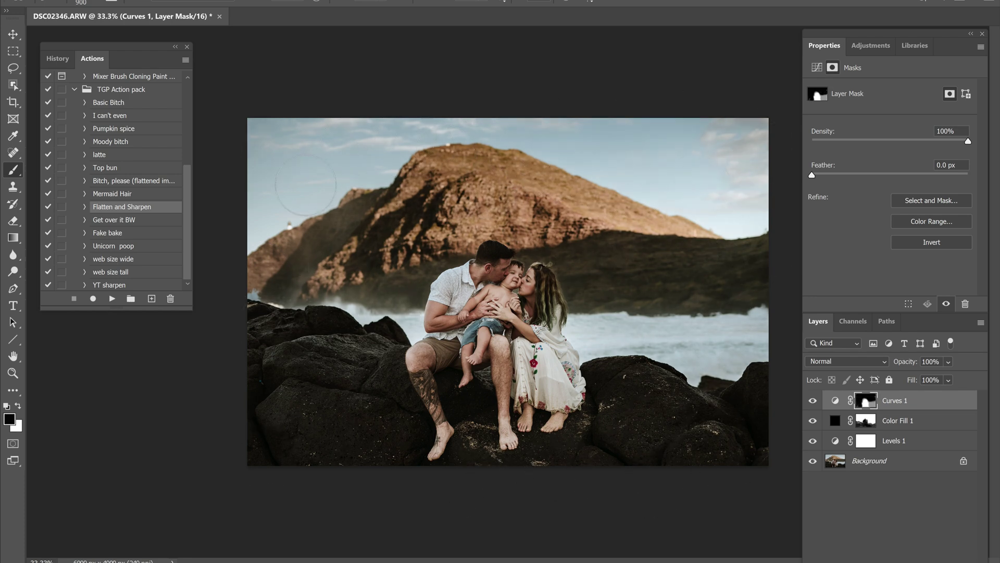
- Refine the Curves mask close around the family with the brush reduced to size 200
key(ctrl+plus)
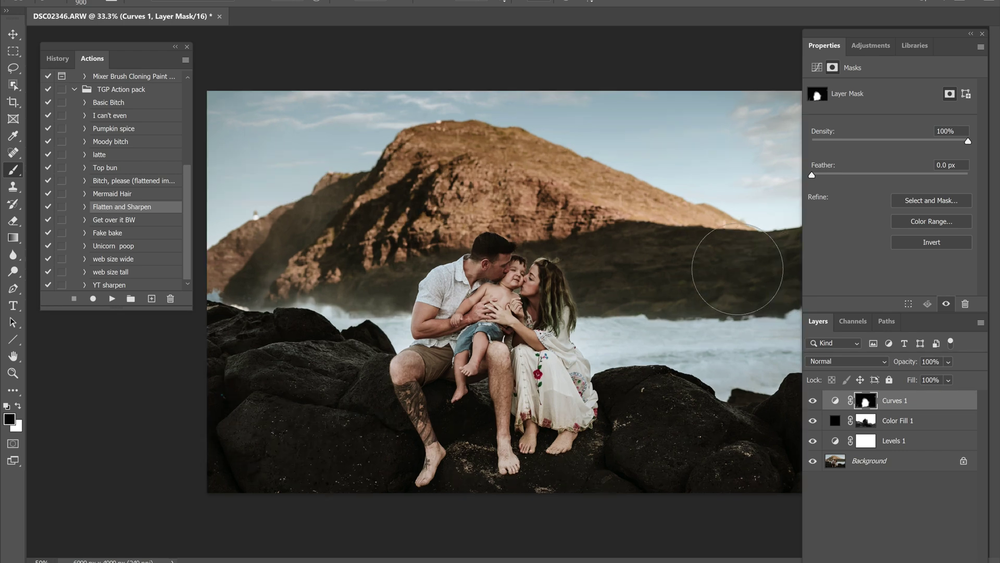
key(bracketleft)
key(bracketleft)
key(bracketleft)
key(bracketleft)
key(bracketleft)
key(bracketleft)
key(bracketleft)
key(bracketleft)
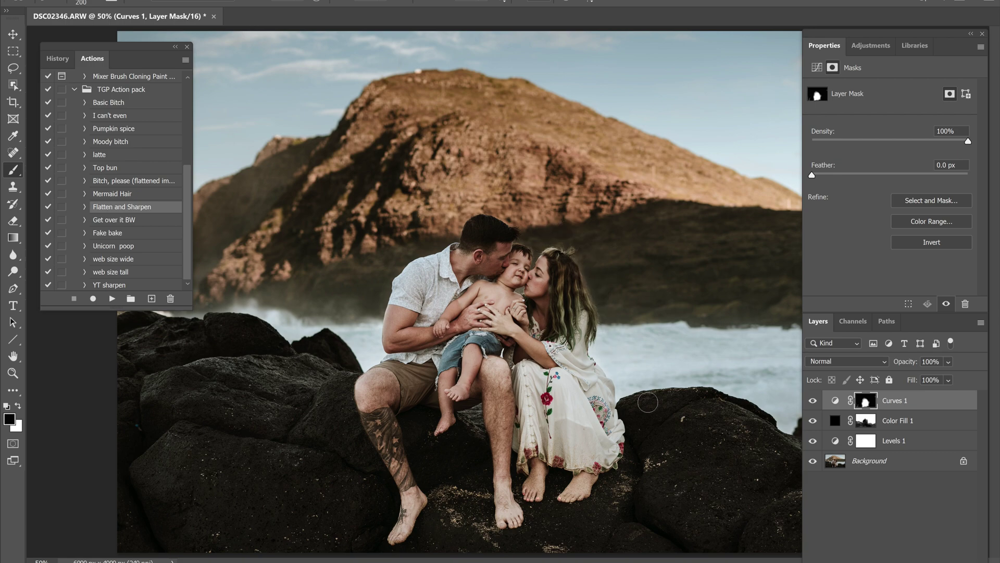
key(ctrl+minus)
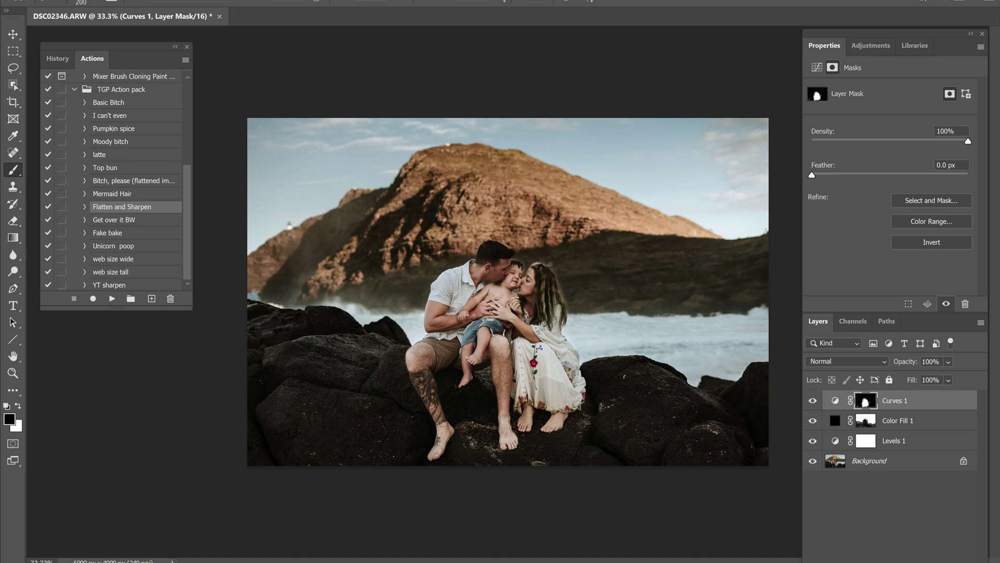
- Flatten the image and add a new blank layer for a gradient
key(alt+l)
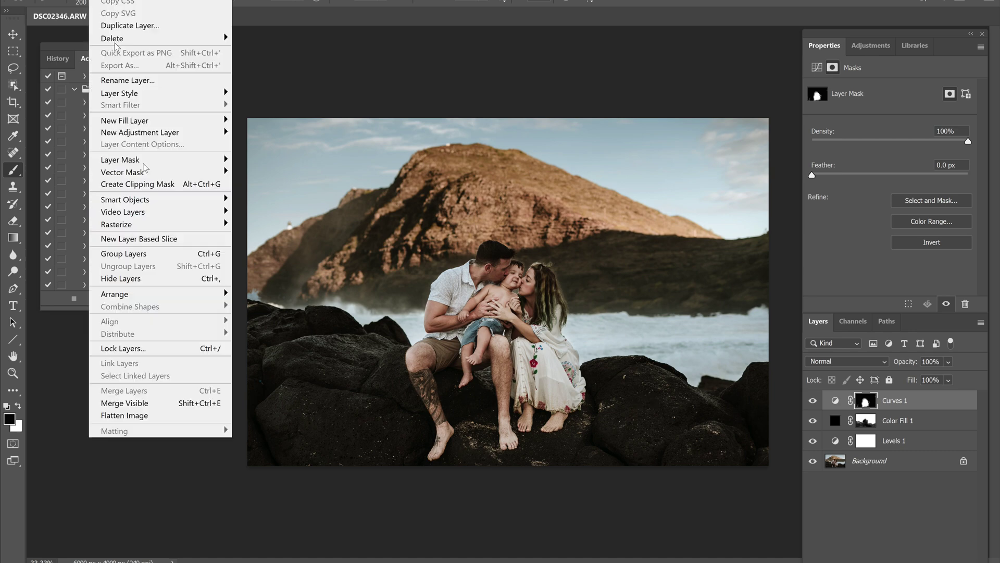
click(192, 416)
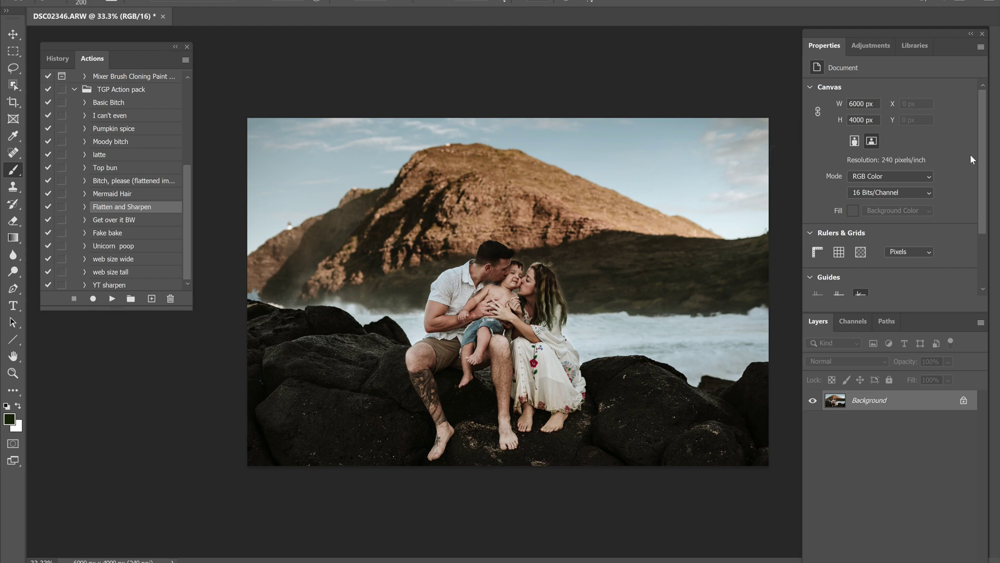
click(13, 237)
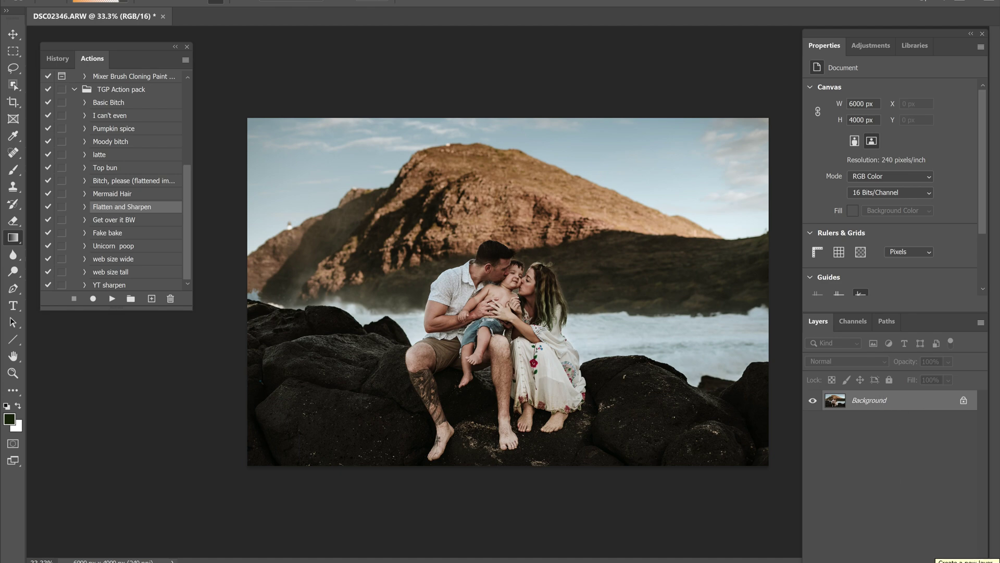
key(ctrl+shift+alt+n)
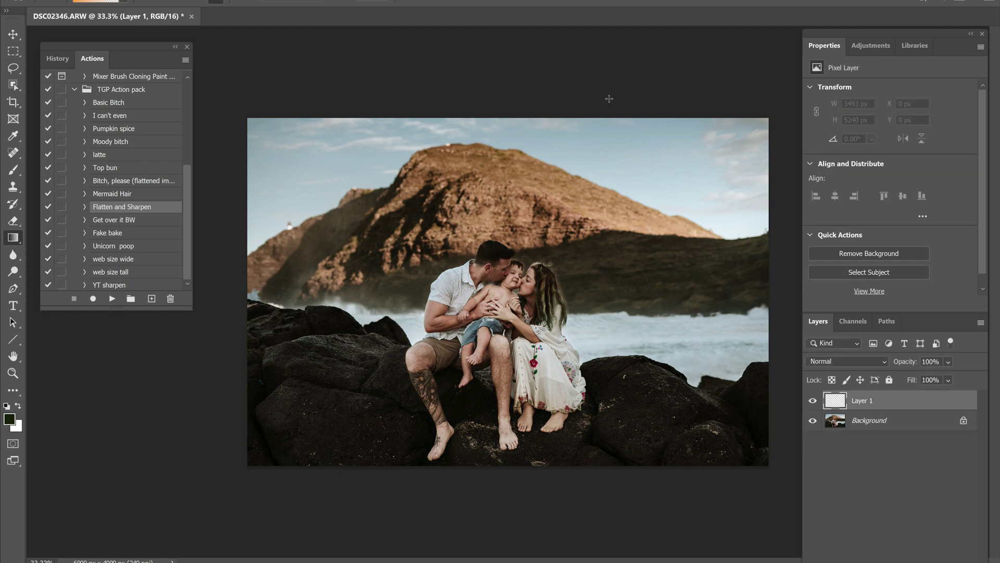
- Apply an orange-to-transparent gradient on the new layer, covering the photo's upper-right sky and fading toward the family
click(83, 1)
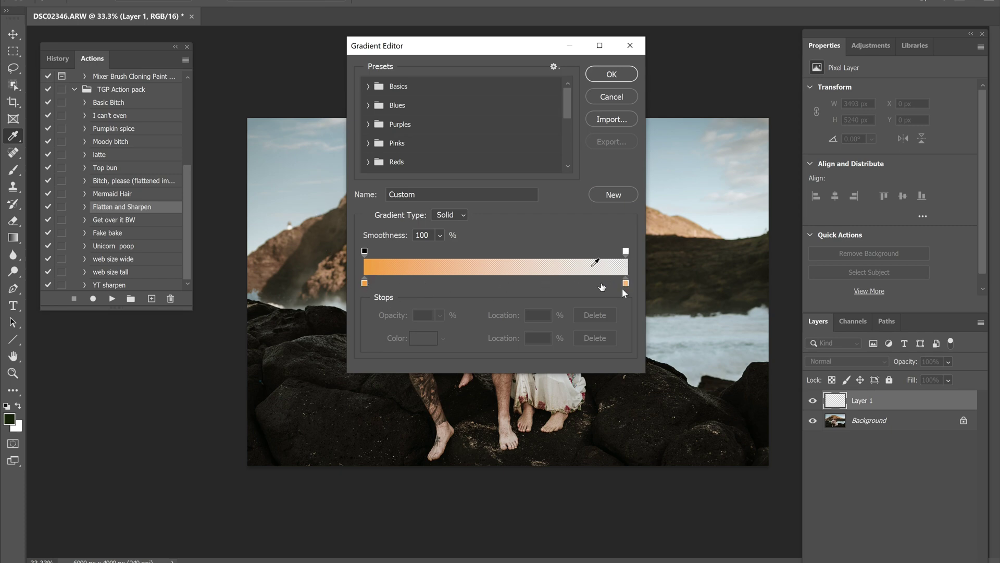
click(632, 76)
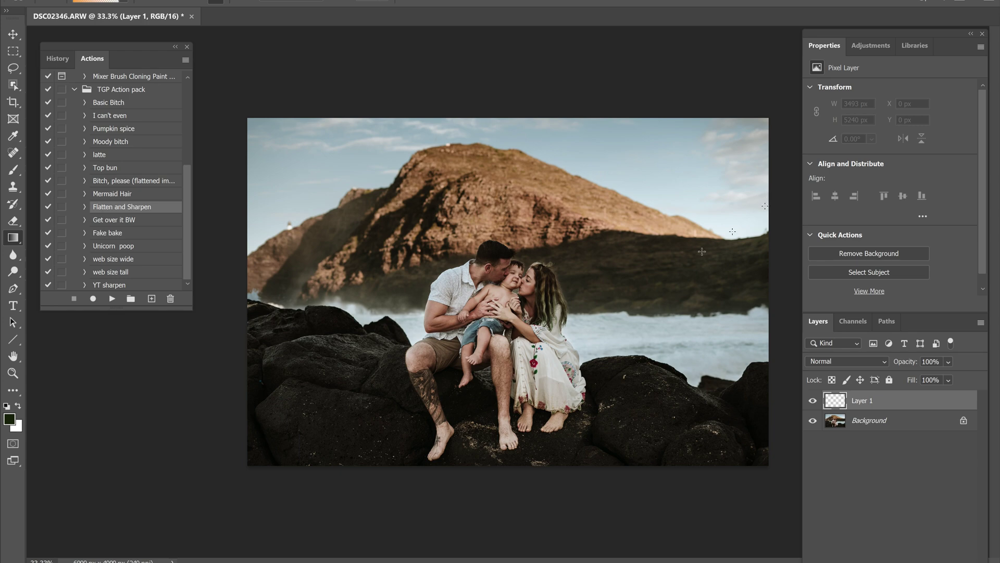
drag(769, 197, 561, 329)
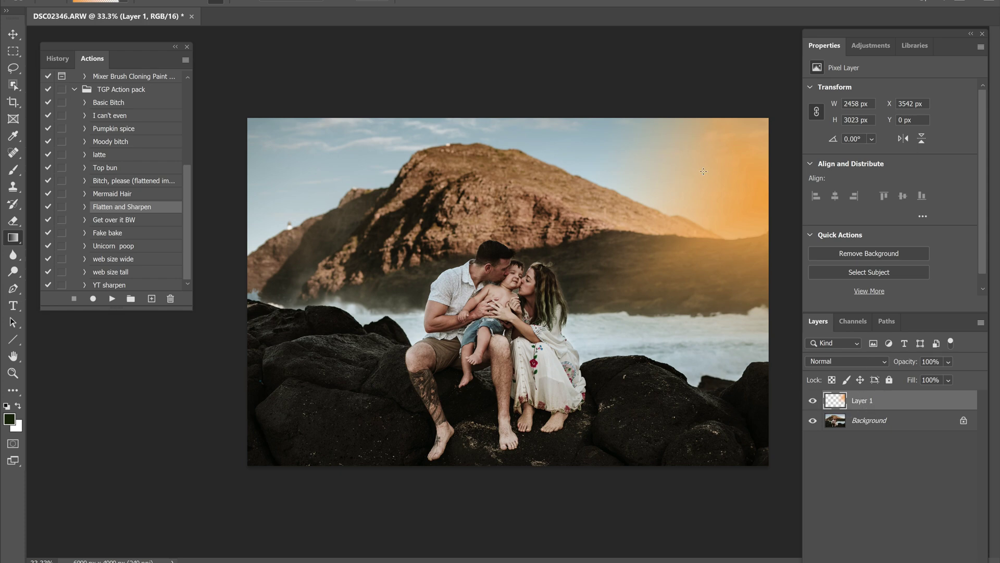
drag(755, 153, 753, 239)
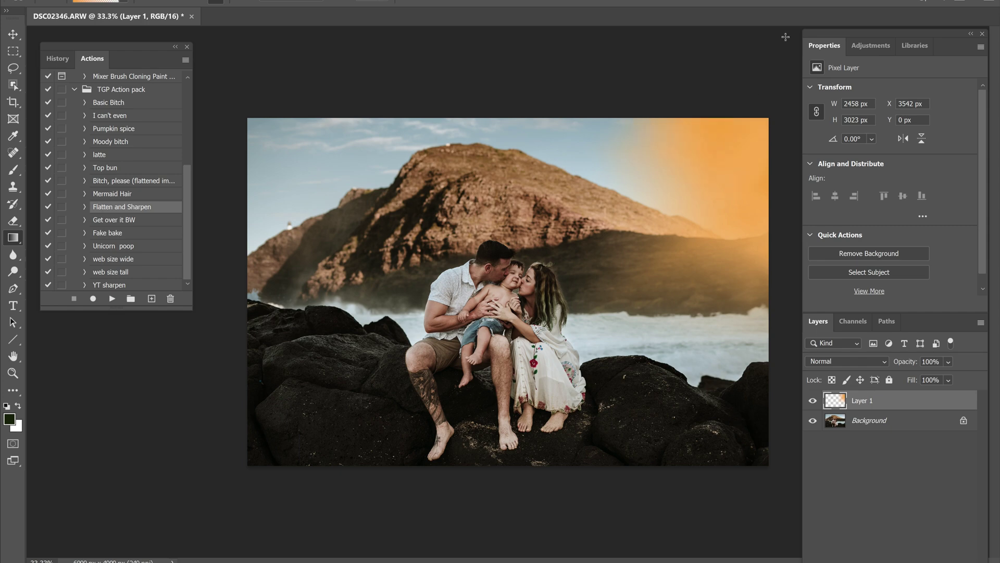
key(ctrl+minus)
key(ctrl+minus)
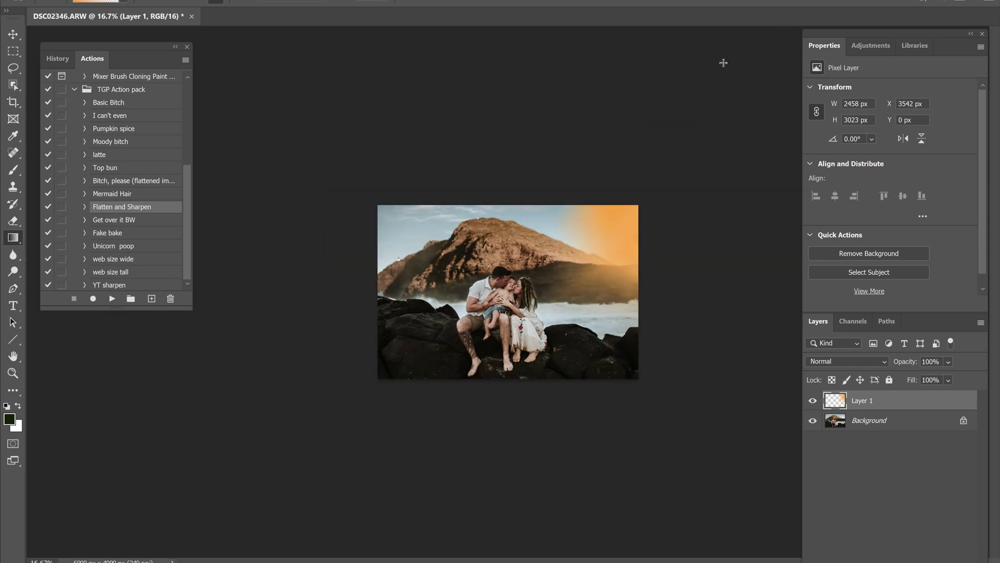
drag(723, 63, 584, 268)
drag(654, 142, 565, 266)
key(ctrl+plus)
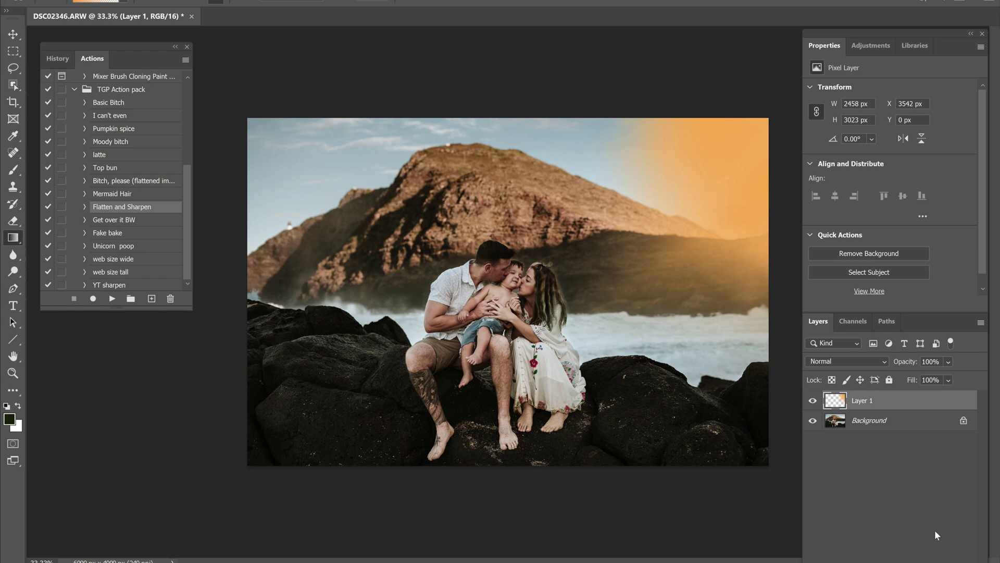
- Set the orange gradient layer's blend mode to Screen and its opacity to 47%
click(860, 360)
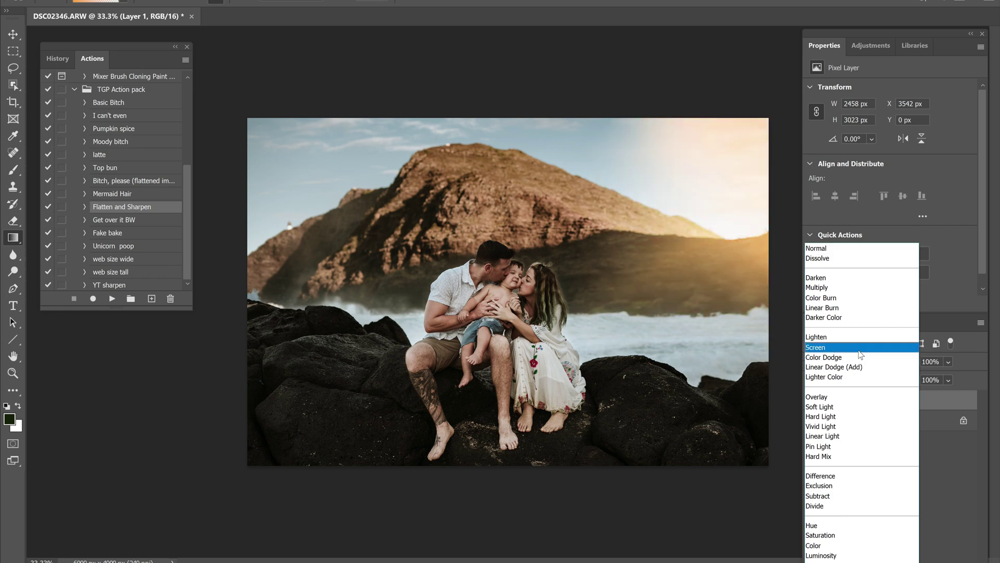
click(859, 350)
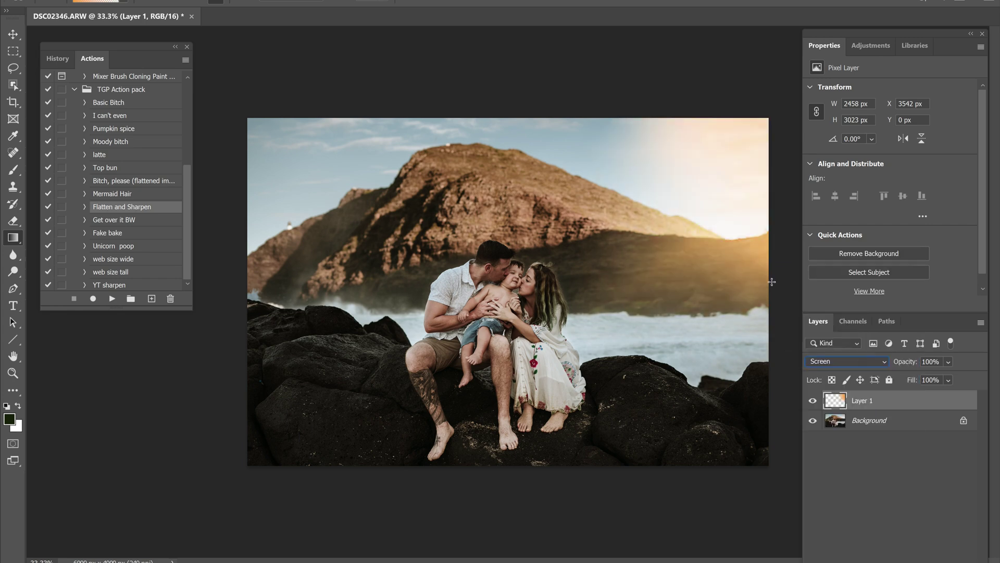
key(ctrl+minus)
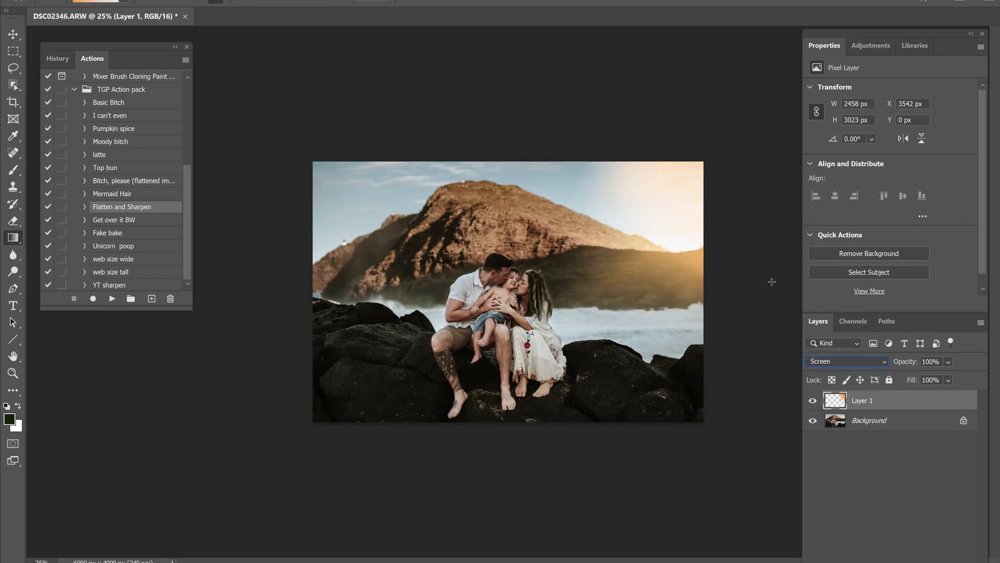
click(949, 361)
drag(978, 379, 948, 380)
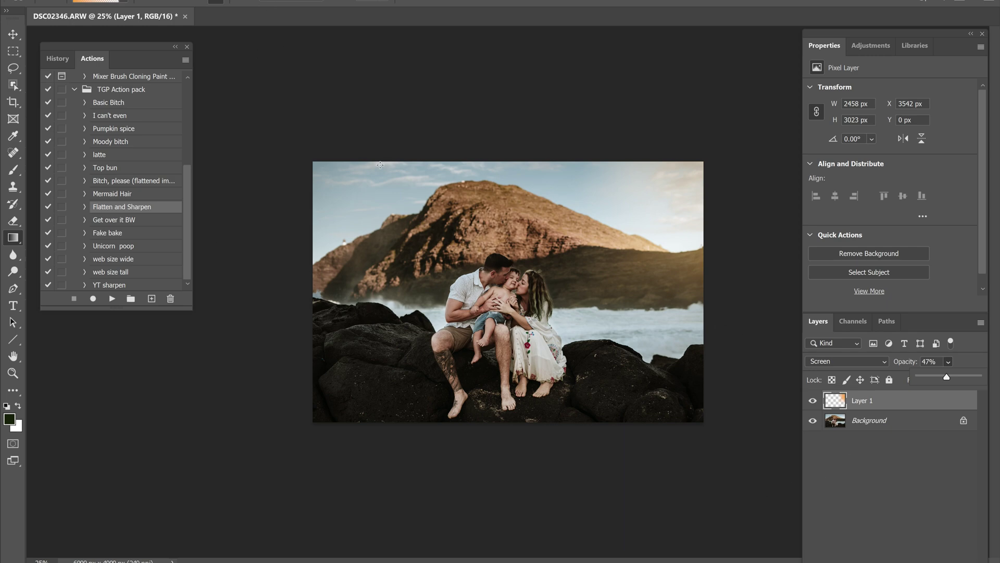
- Flatten the Screen-mode orange gradient layer and the background into a single image
click(97, 1)
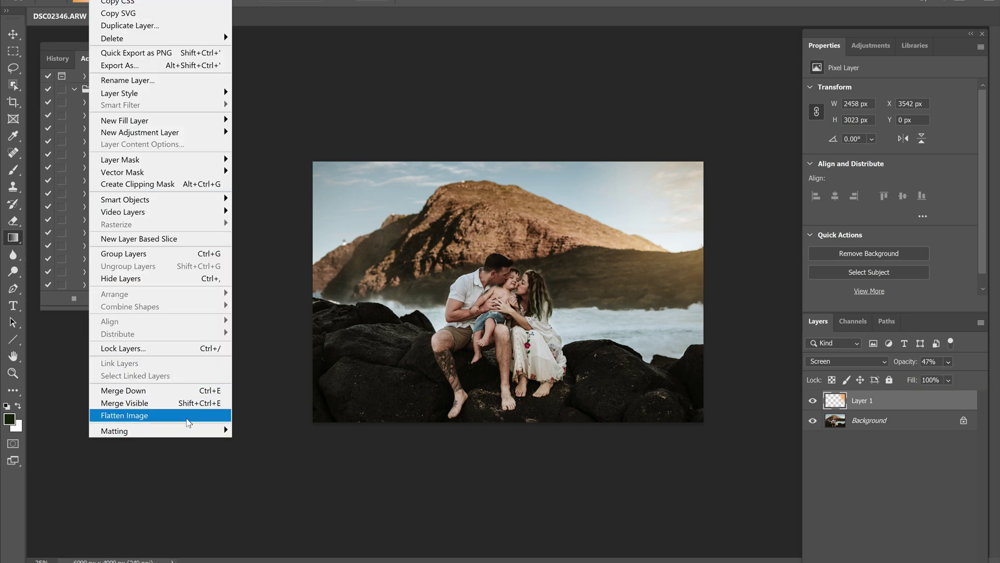
click(188, 422)
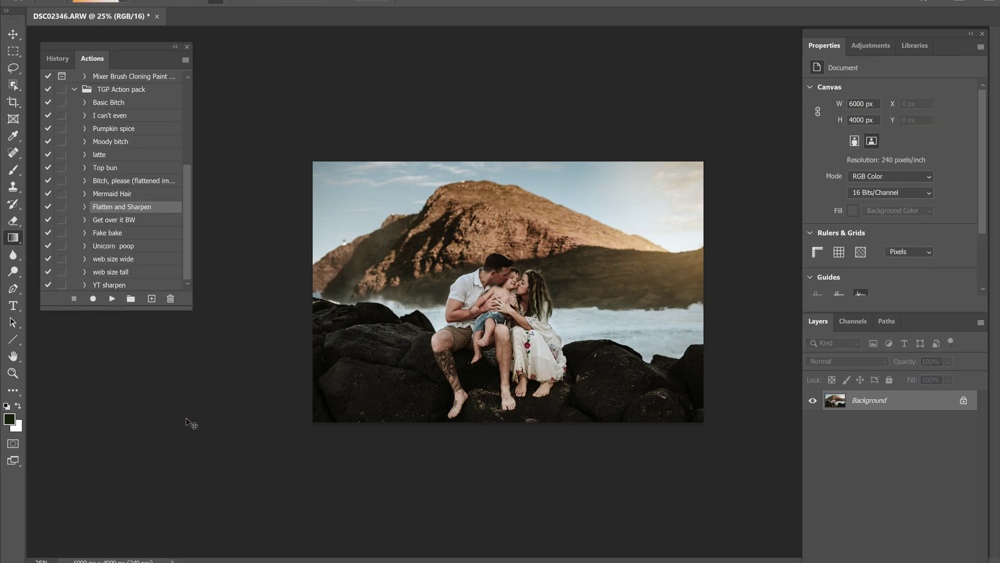
key(ctrl+plus)
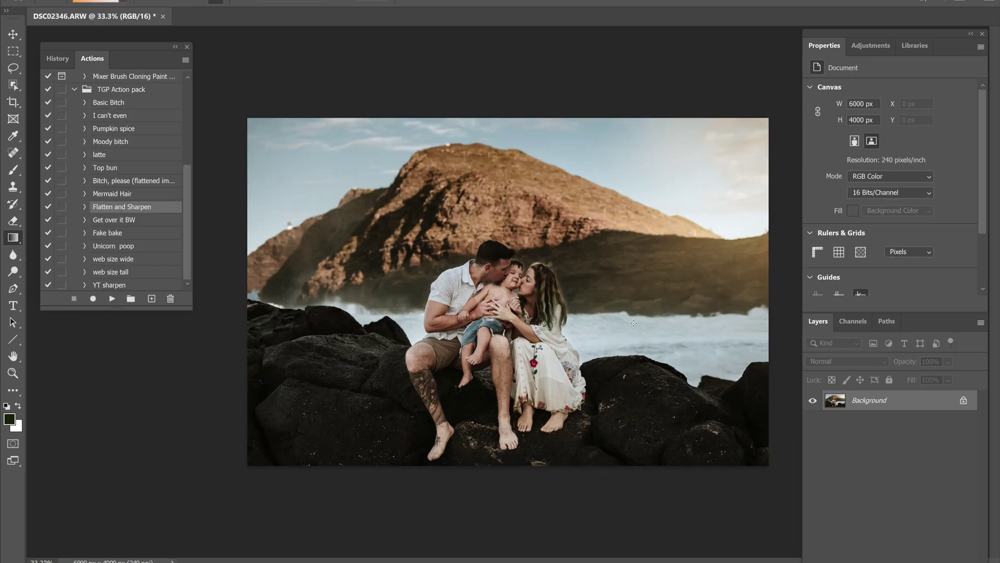
click(872, 46)
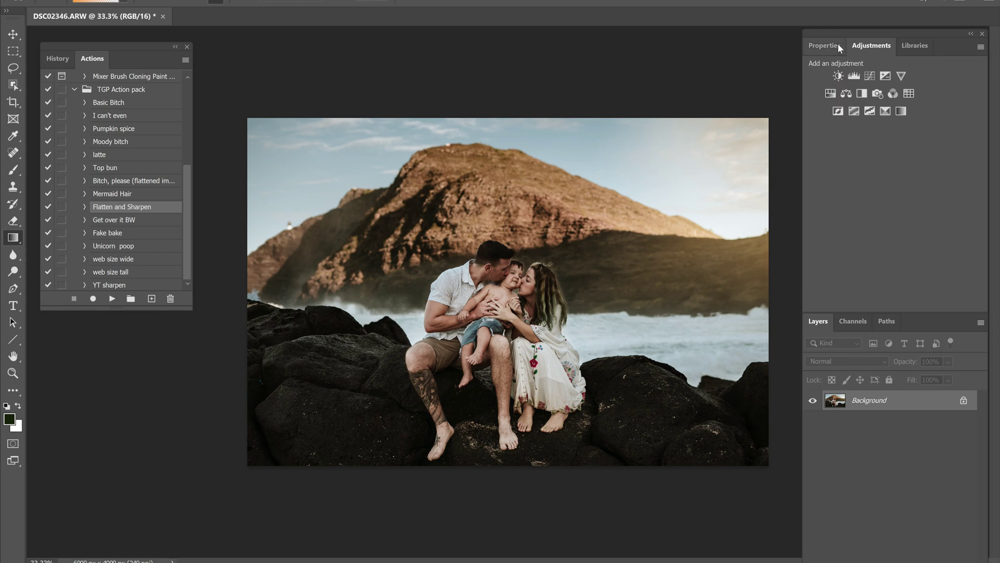
click(838, 45)
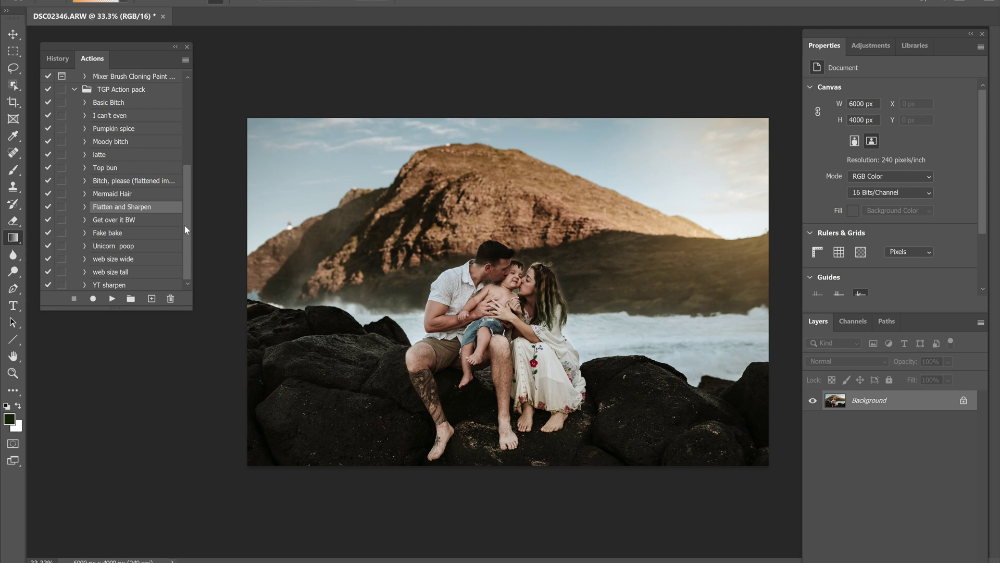
- Run the "Bitch, please (flattened image only)" action and set the Deep Warm Shadows group's opacity to 18%, comparing the photo with and without it
double_click(104, 181)
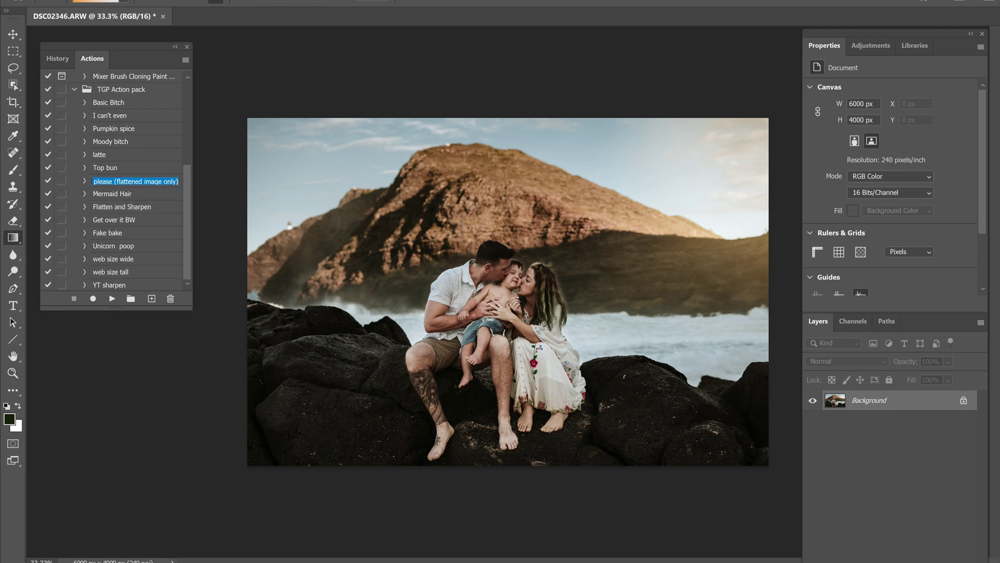
click(112, 300)
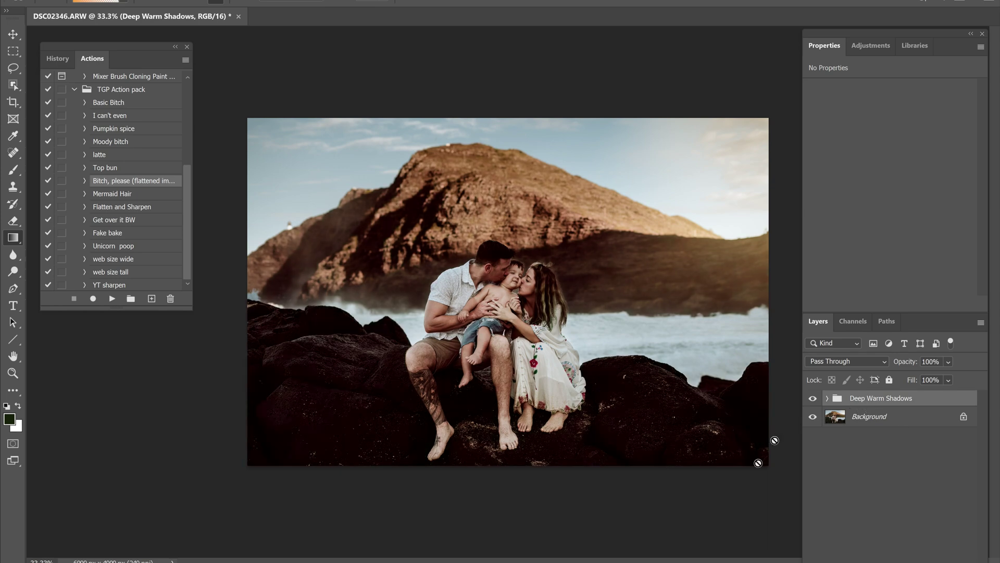
click(948, 361)
drag(935, 376, 931, 381)
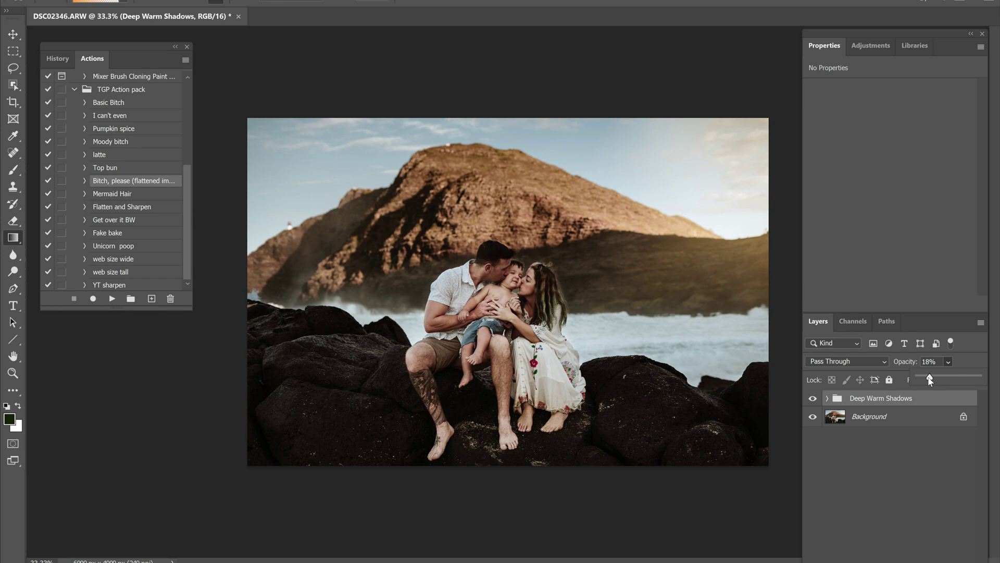
click(811, 399)
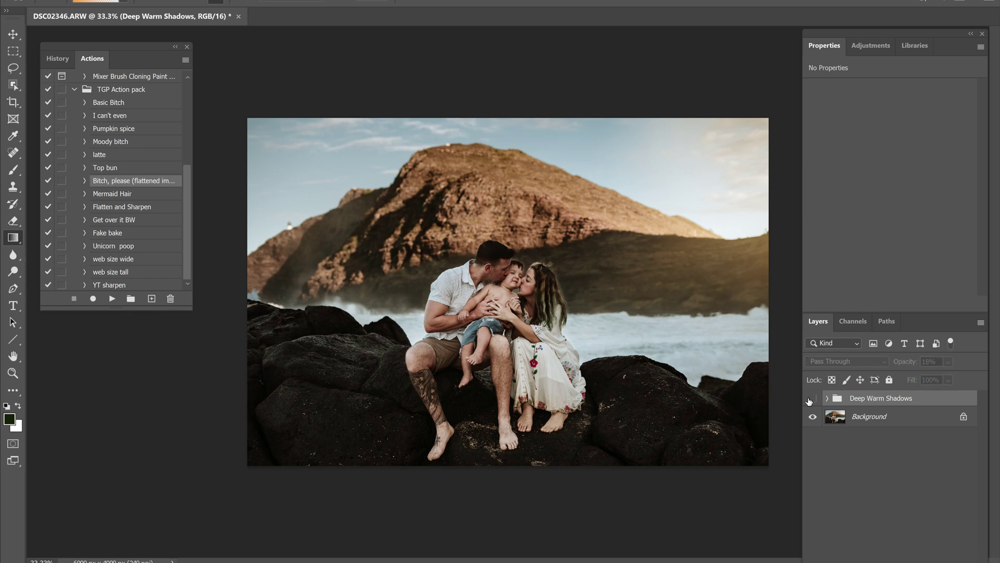
click(811, 399)
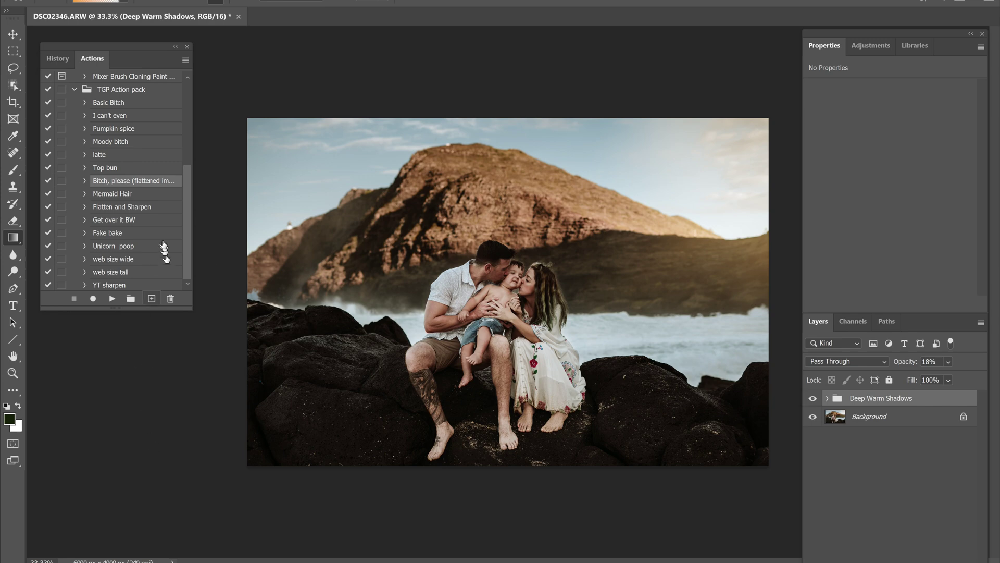
- Run the "Unicorn poop" action and set the opacity of its pink-orange gradient layer to 4%, comparing the photo with and without it
click(122, 246)
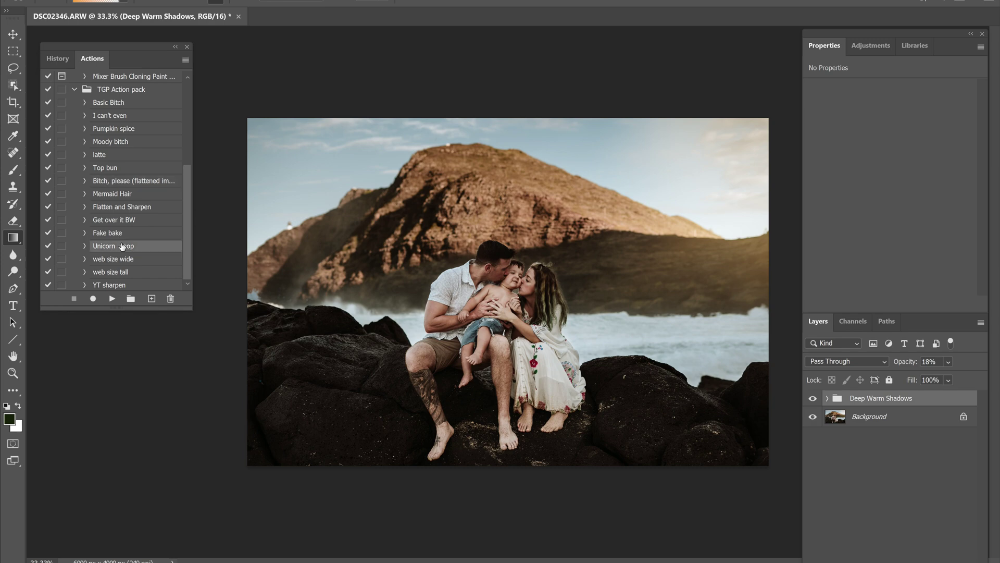
click(112, 299)
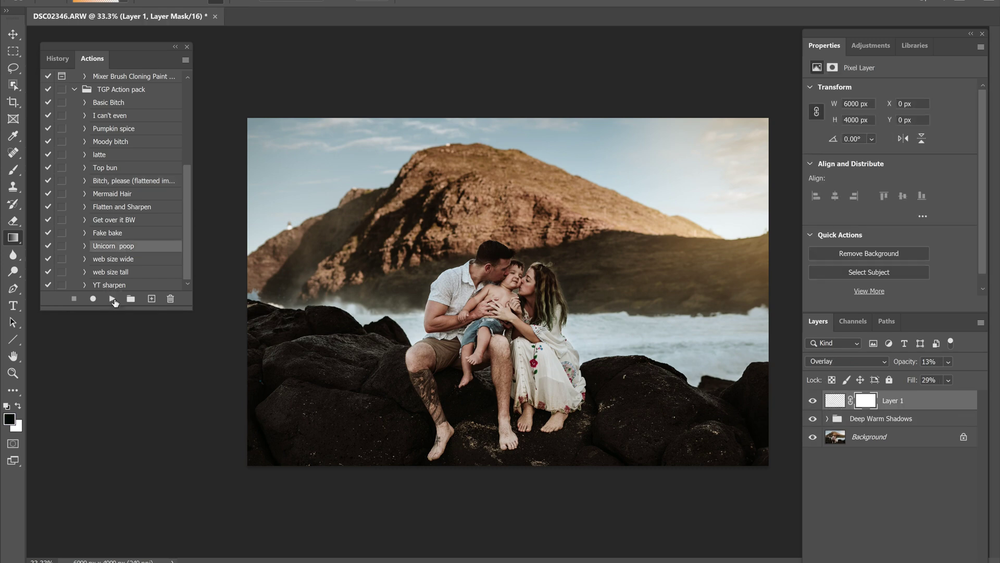
click(948, 362)
drag(926, 379, 921, 379)
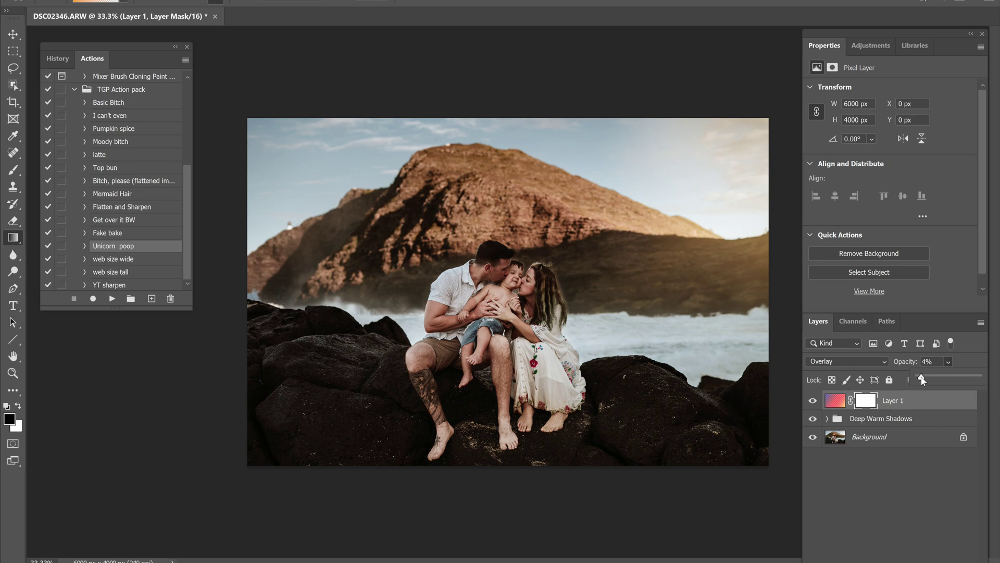
click(812, 400)
click(812, 401)
click(813, 400)
click(813, 401)
- Run the "Flatten and Sharpen" action from the TGP Action pack on the portrait
click(132, 210)
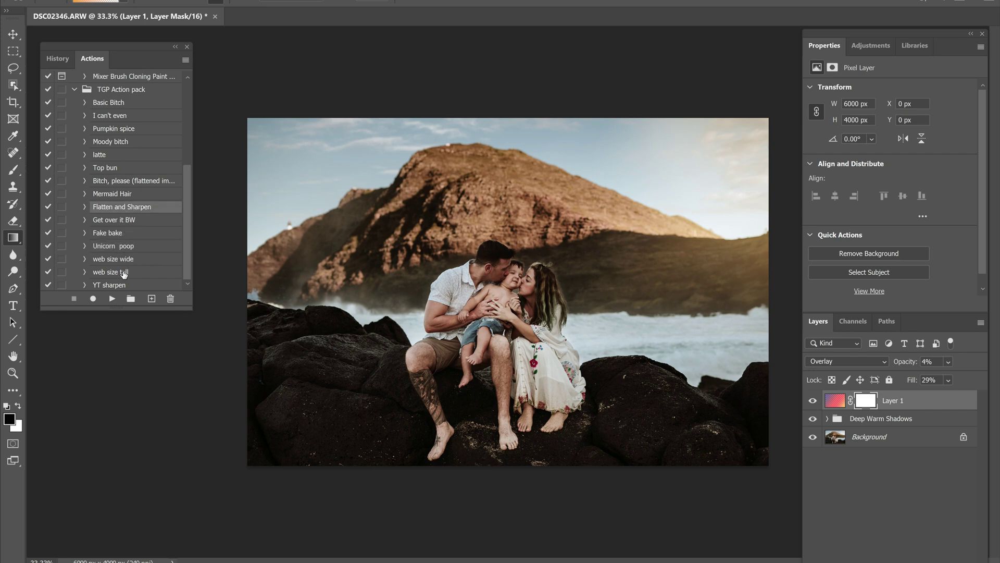
click(112, 299)
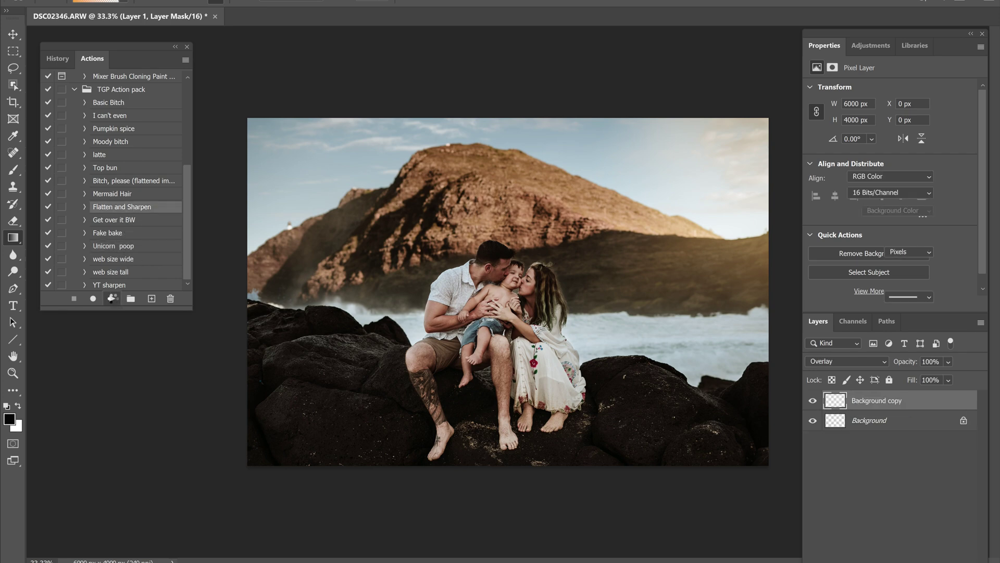